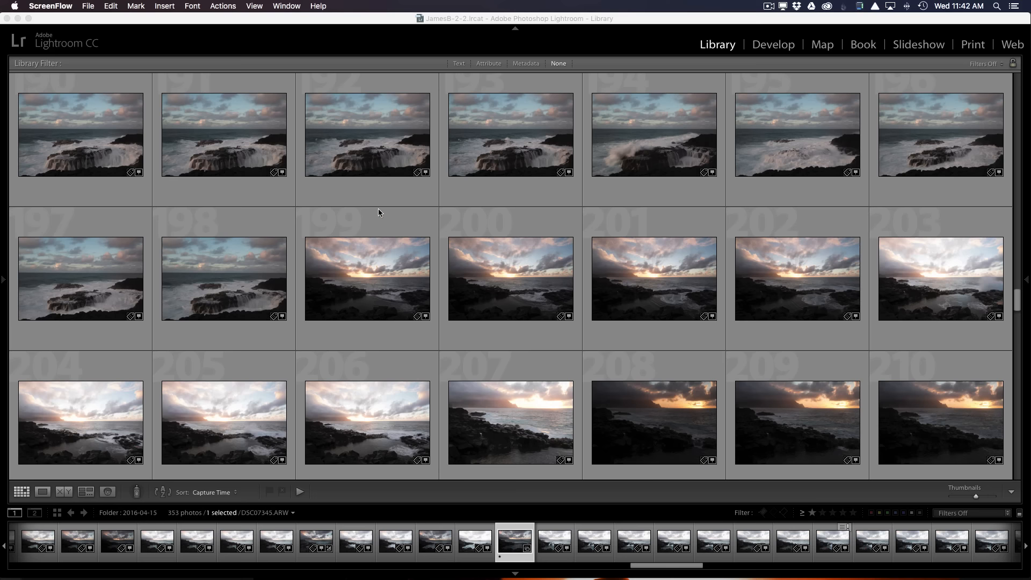
Look through the folder's thumbnails from the rocky waterfall shots around photo 190 to the tide-pool sunset frames around photo 250.
{"action": "scroll", "coordinate": [372, 208], "scroll_direction": "down", "scroll_amount": 1}
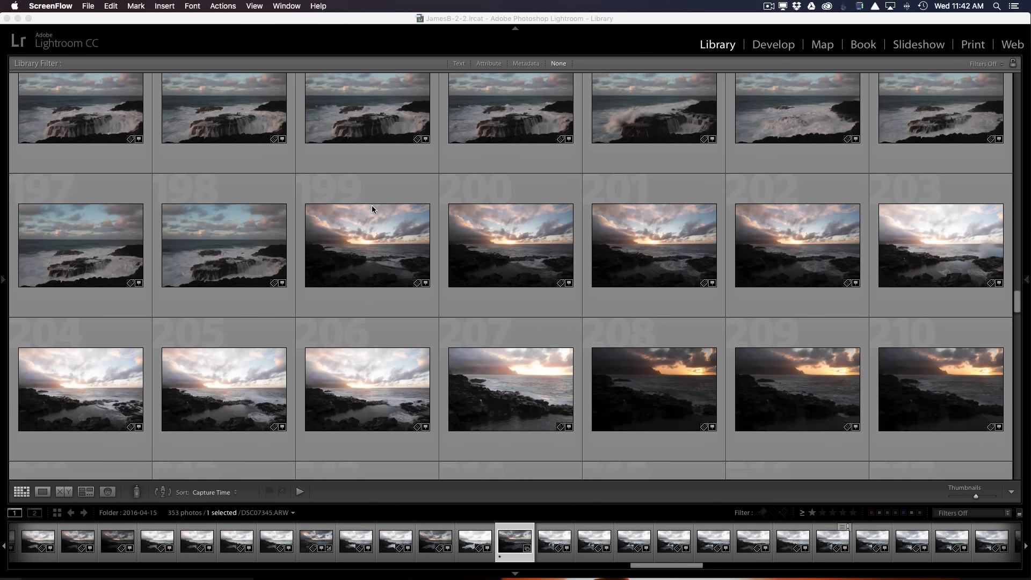
{"action": "scroll", "coordinate": [372, 209], "scroll_direction": "down", "scroll_amount": 1}
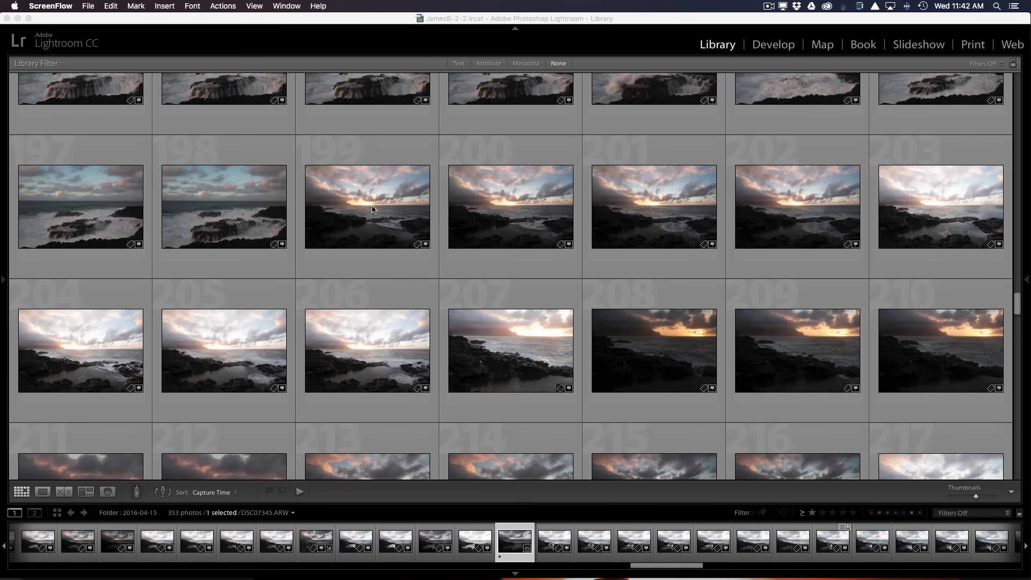
{"action": "scroll", "coordinate": [372, 209], "scroll_direction": "down", "scroll_amount": 3}
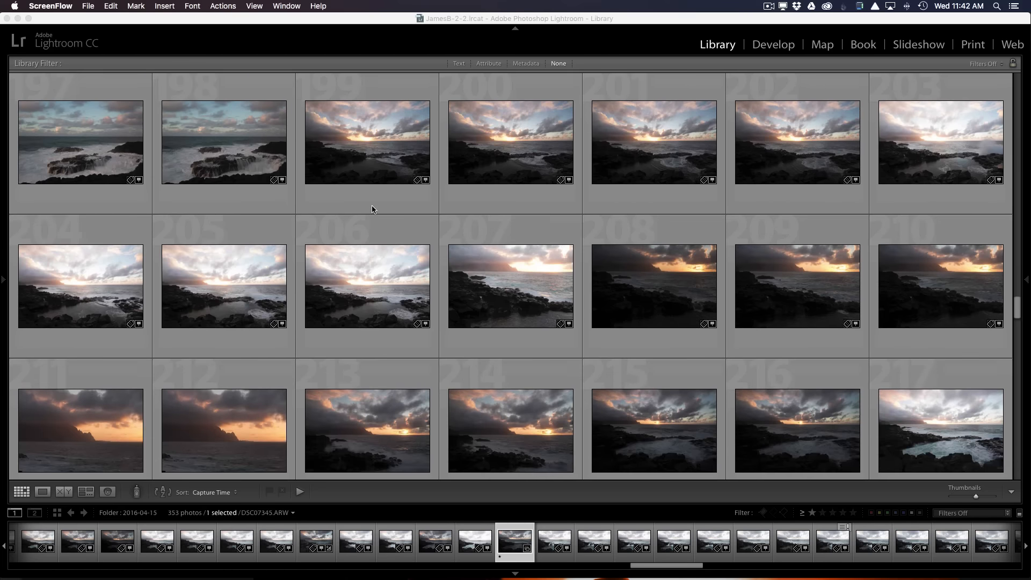
{"action": "scroll", "coordinate": [373, 209], "scroll_direction": "down", "scroll_amount": 3}
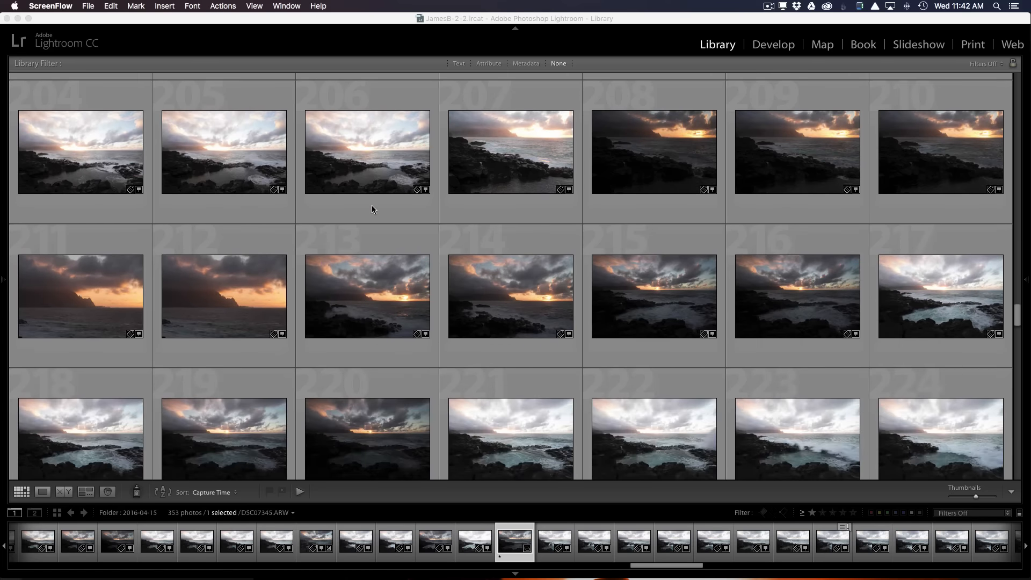
{"action": "scroll", "coordinate": [372, 208], "scroll_direction": "down", "scroll_amount": 3}
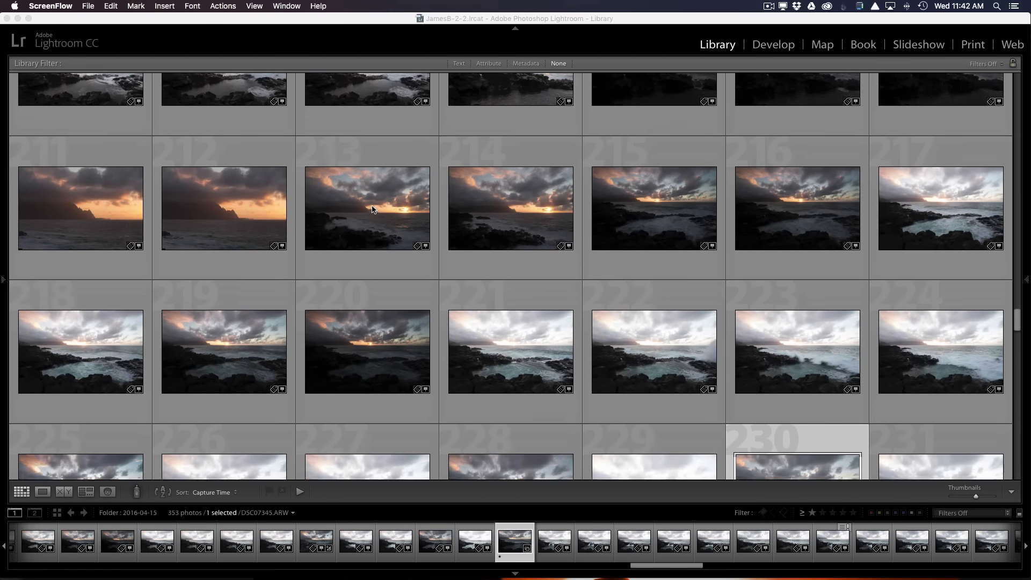
{"action": "scroll", "coordinate": [373, 210], "scroll_direction": "down", "scroll_amount": 1}
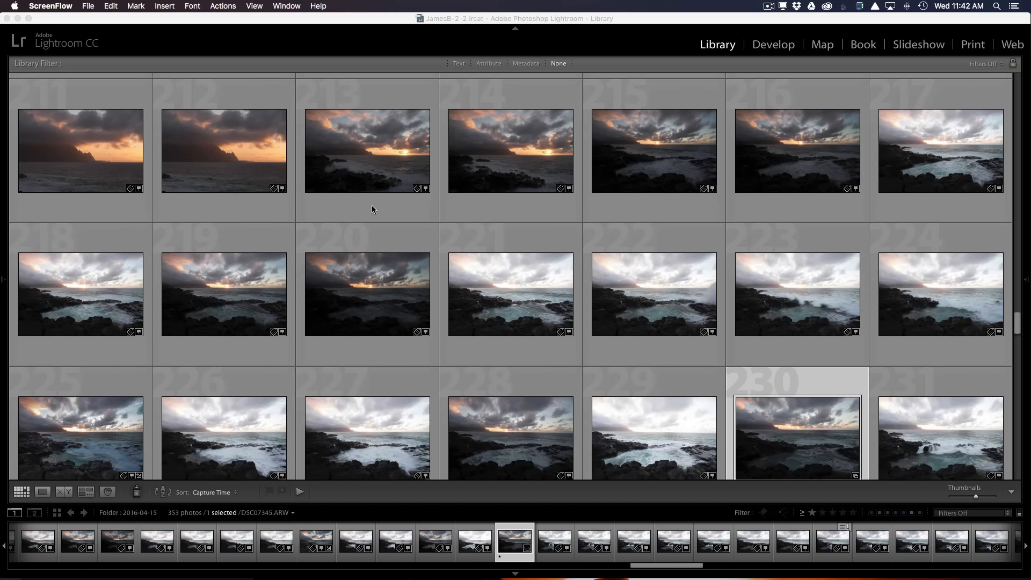
{"action": "scroll", "coordinate": [374, 209], "scroll_direction": "down", "scroll_amount": 1}
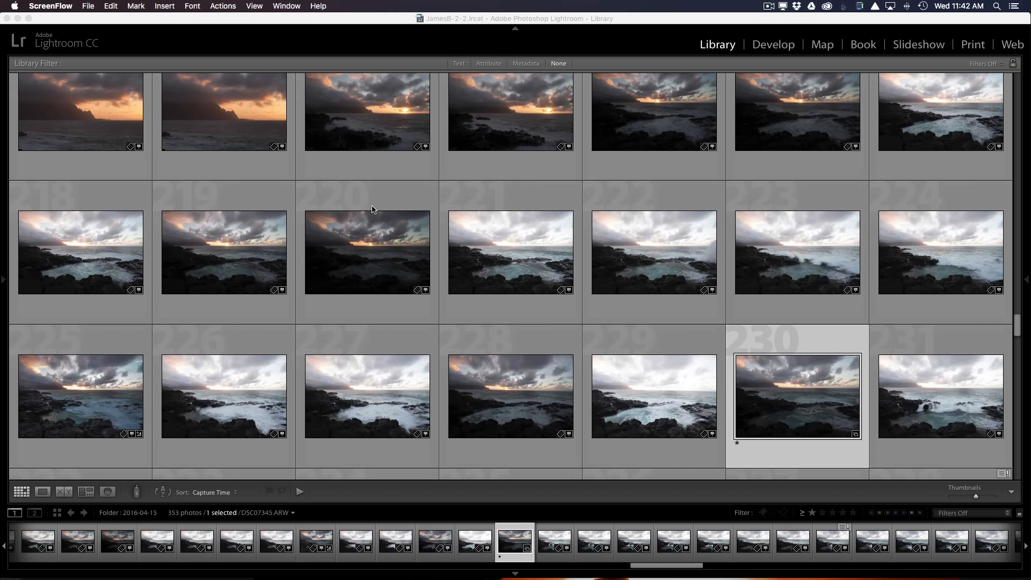
{"action": "scroll", "coordinate": [373, 210], "scroll_direction": "down", "scroll_amount": 2}
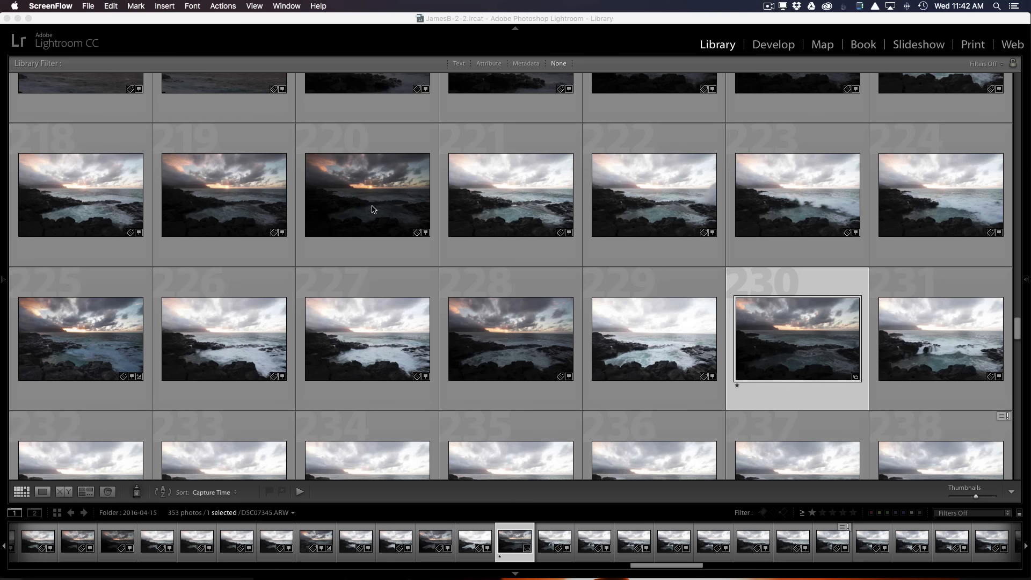
{"action": "scroll", "coordinate": [374, 210], "scroll_direction": "down", "scroll_amount": 1}
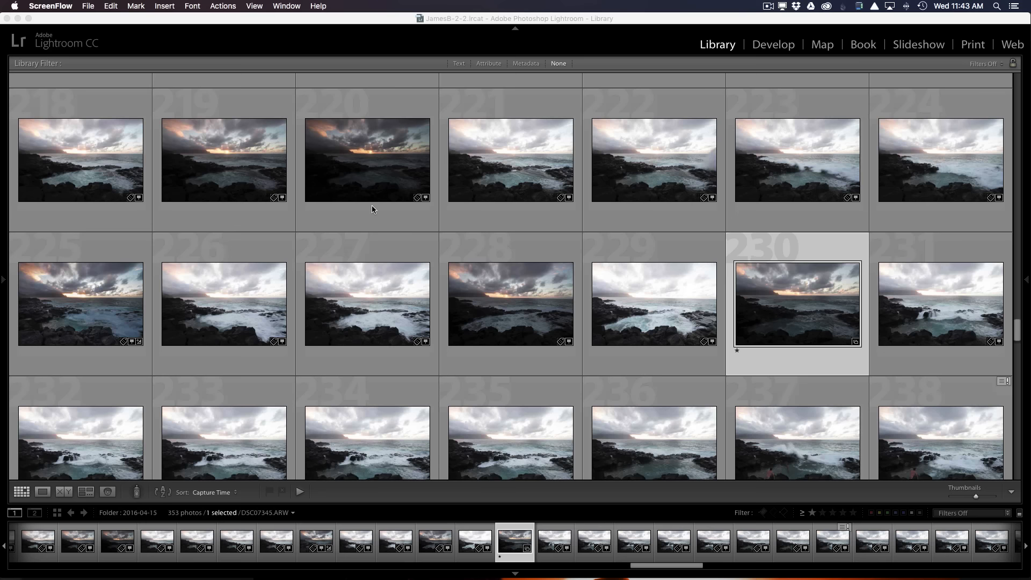
{"action": "scroll", "coordinate": [374, 210], "scroll_direction": "down", "scroll_amount": 1}
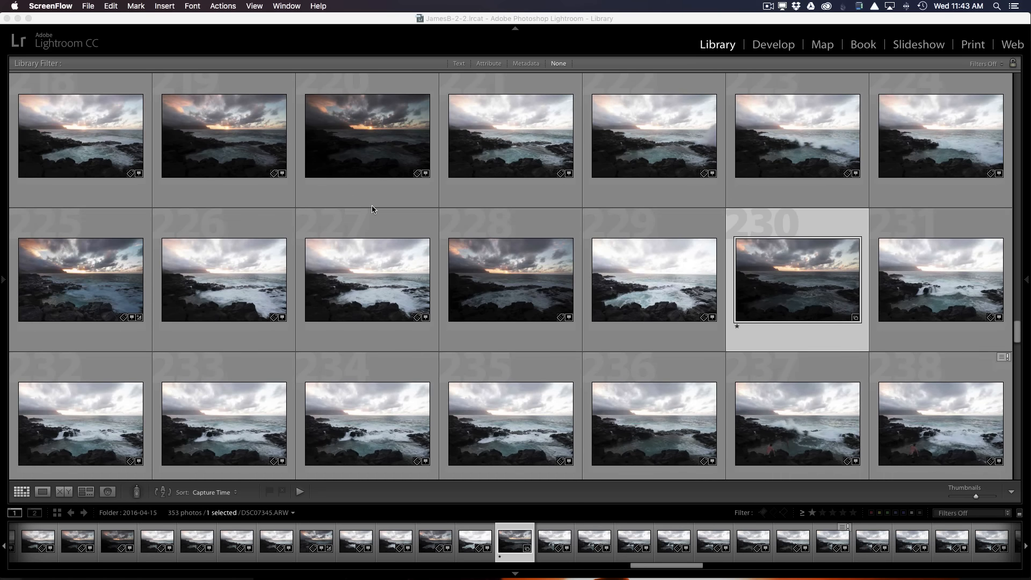
{"action": "scroll", "coordinate": [372, 205], "scroll_direction": "down", "scroll_amount": 3}
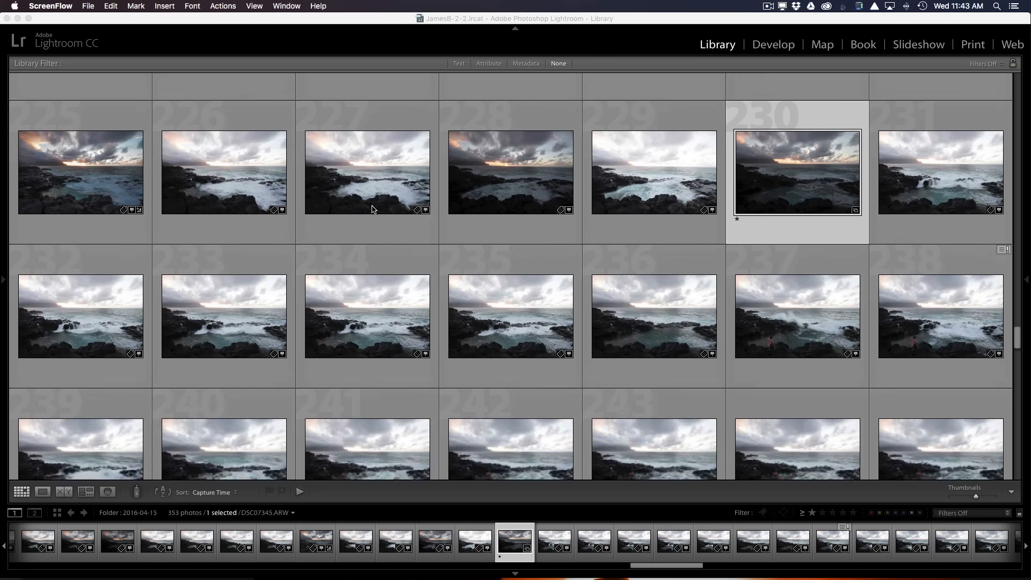
{"action": "scroll", "coordinate": [373, 209], "scroll_direction": "down", "scroll_amount": 1}
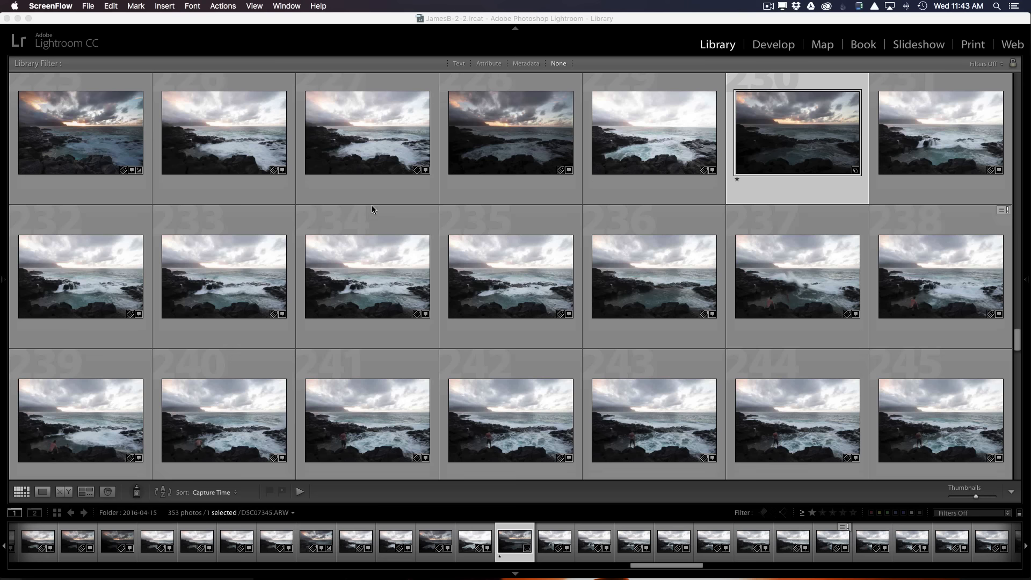
{"action": "scroll", "coordinate": [374, 210], "scroll_direction": "down", "scroll_amount": 5}
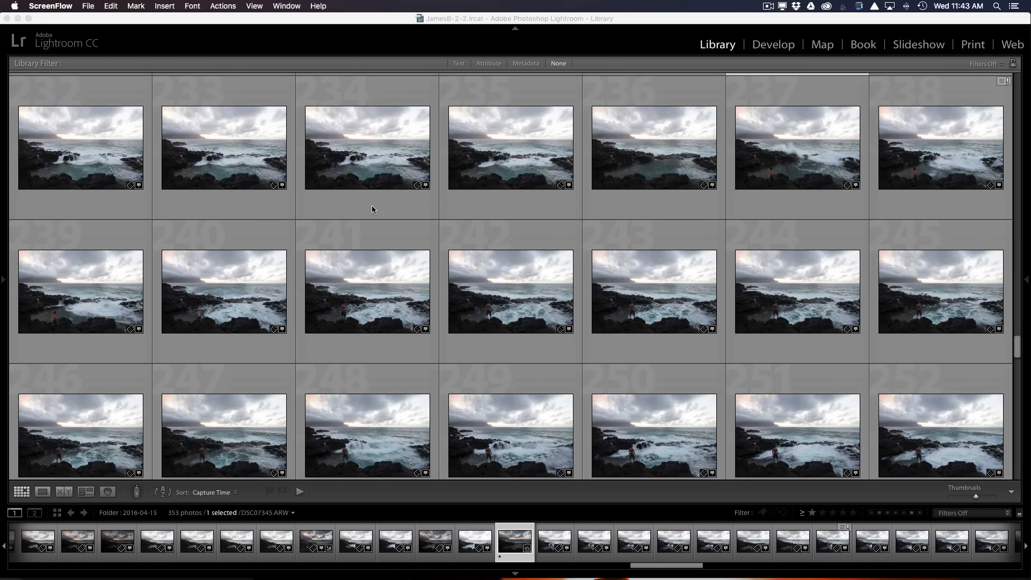
Return to the selected one-star photo DSC07345.ARW in the grid and open it enlarged.
{"action": "scroll", "coordinate": [374, 210], "scroll_direction": "up", "scroll_amount": 4}
{"action": "scroll", "coordinate": [374, 209], "scroll_direction": "up", "scroll_amount": 1}
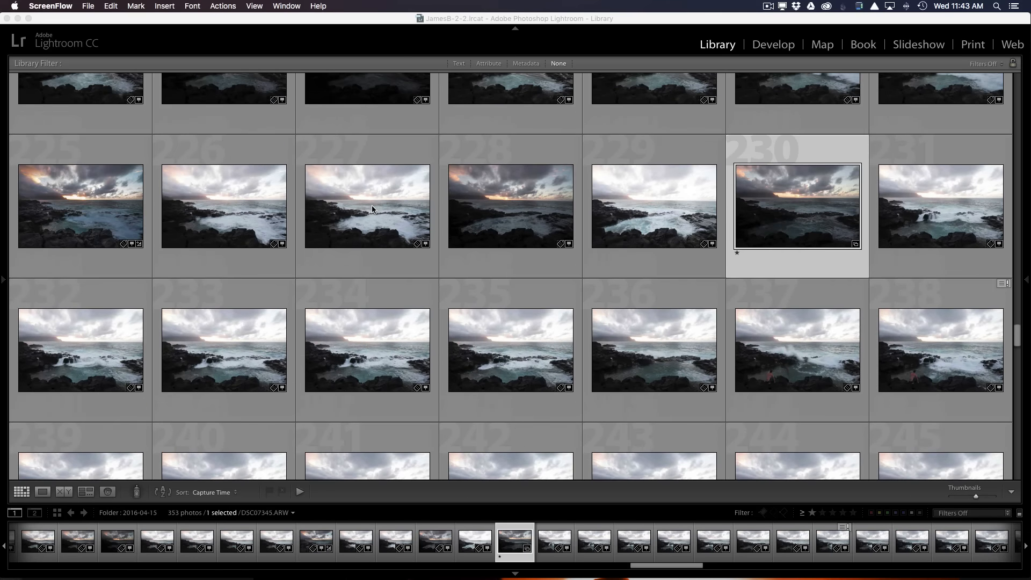
{"action": "scroll", "coordinate": [371, 206], "scroll_direction": "down", "scroll_amount": 1}
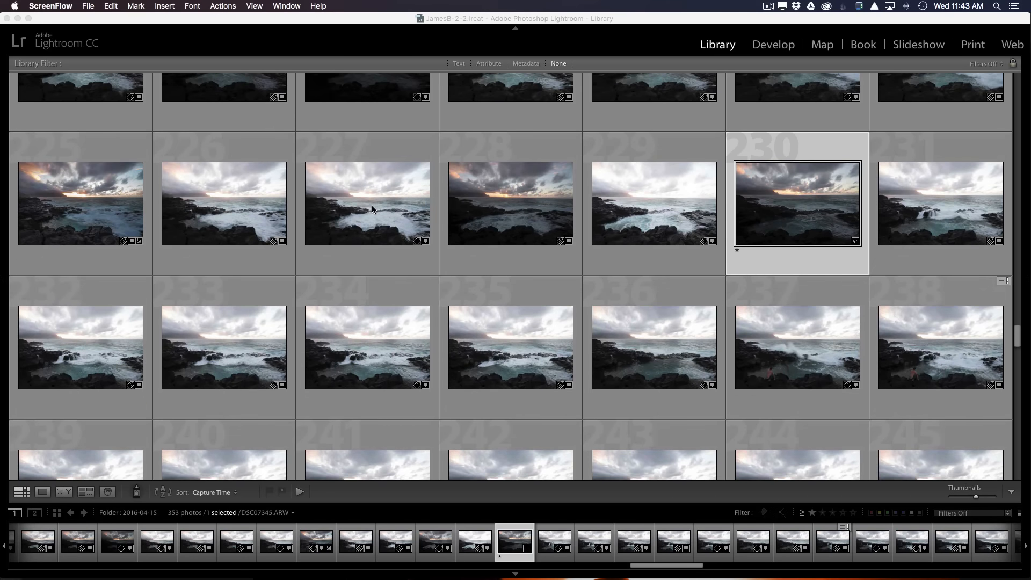
{"action": "scroll", "coordinate": [373, 208], "scroll_direction": "down", "scroll_amount": 5}
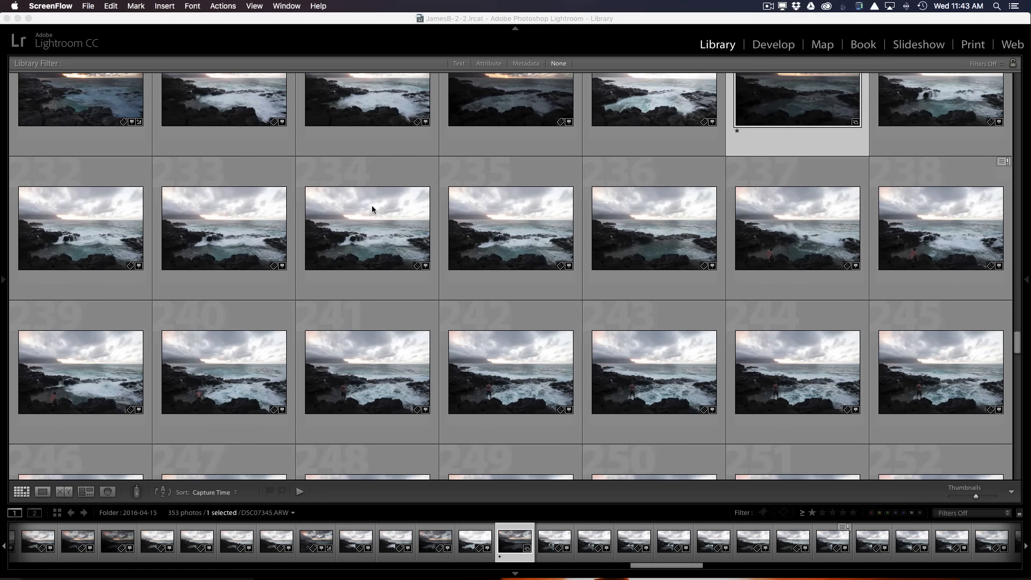
{"action": "scroll", "coordinate": [371, 205], "scroll_direction": "up", "scroll_amount": 5}
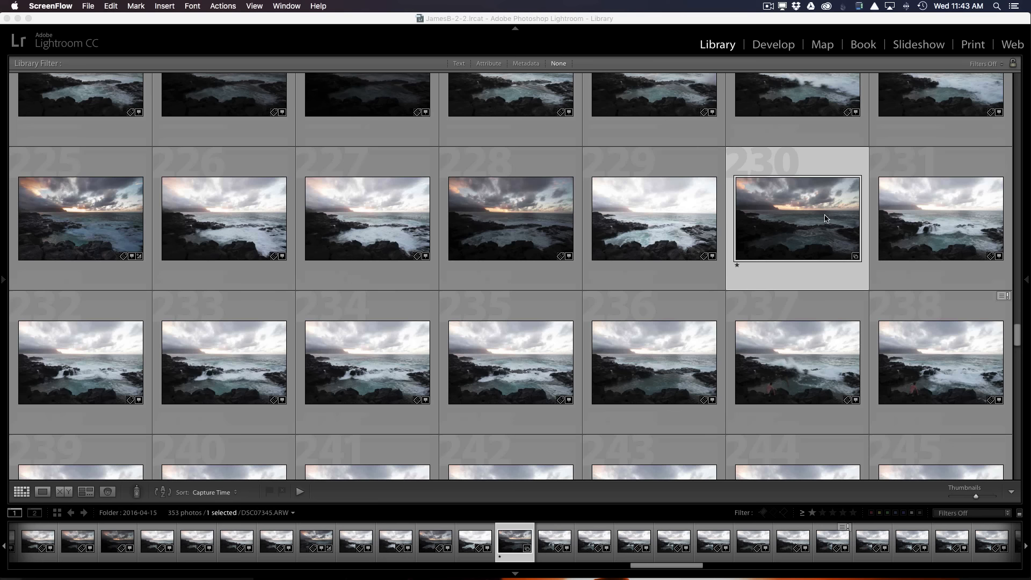
{"action": "double_click", "coordinate": [842, 218]}
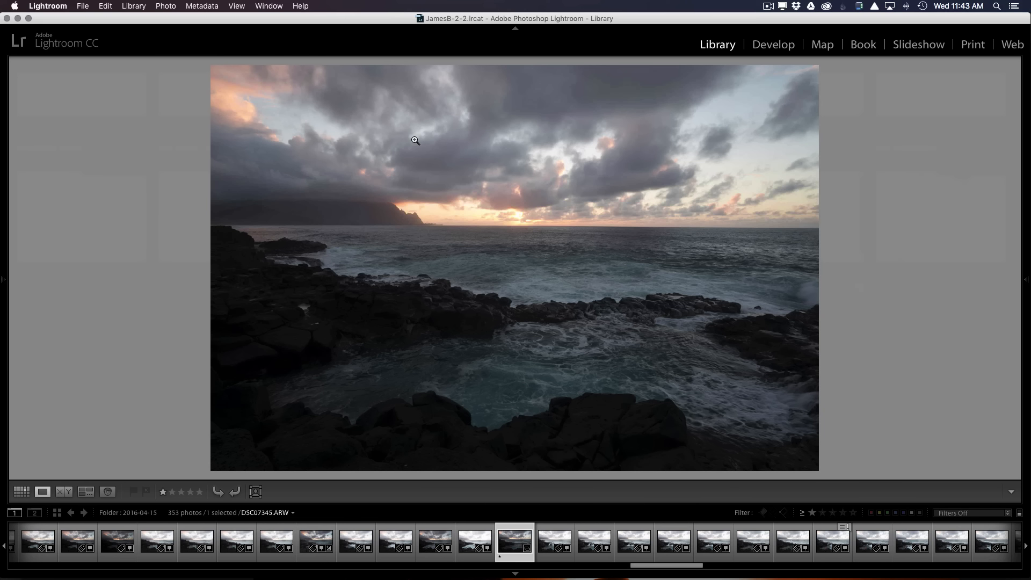
View the frames following DSC07345.ARW one by one up to DSC07353.ARW, examining the waves and figures at the tide pool.
{"action": "key", "text": "Right"}
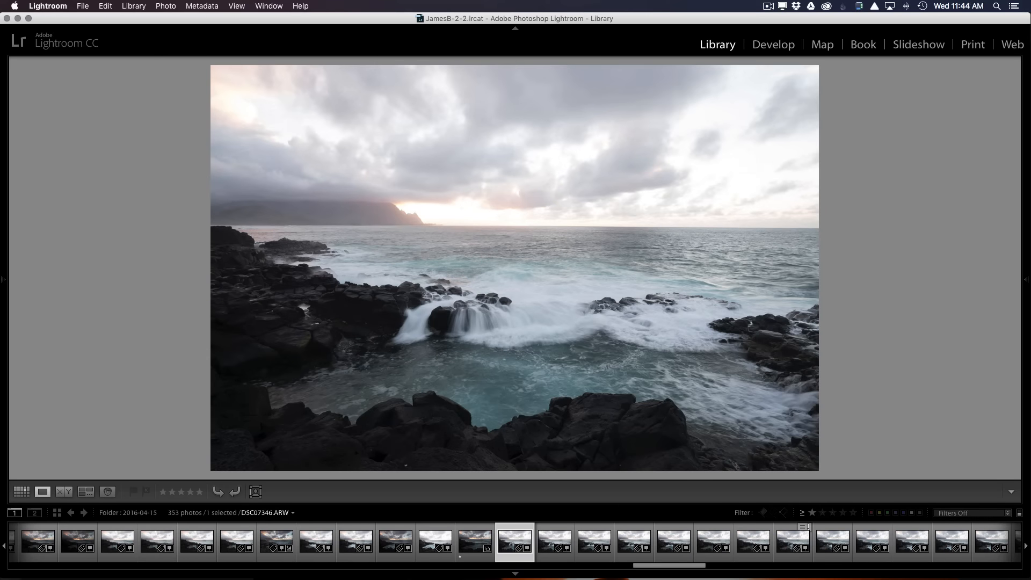
{"action": "key", "text": "Right"}
{"action": "key", "text": "Right"}
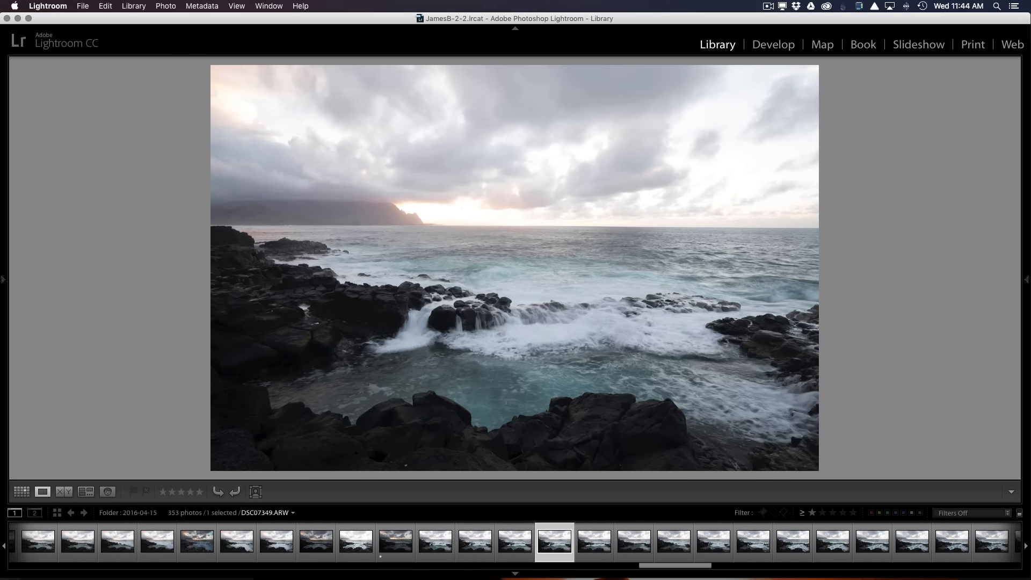
{"action": "key", "text": "Right"}
{"action": "key", "text": "Right"}
{"action": "key", "text": "Right"}
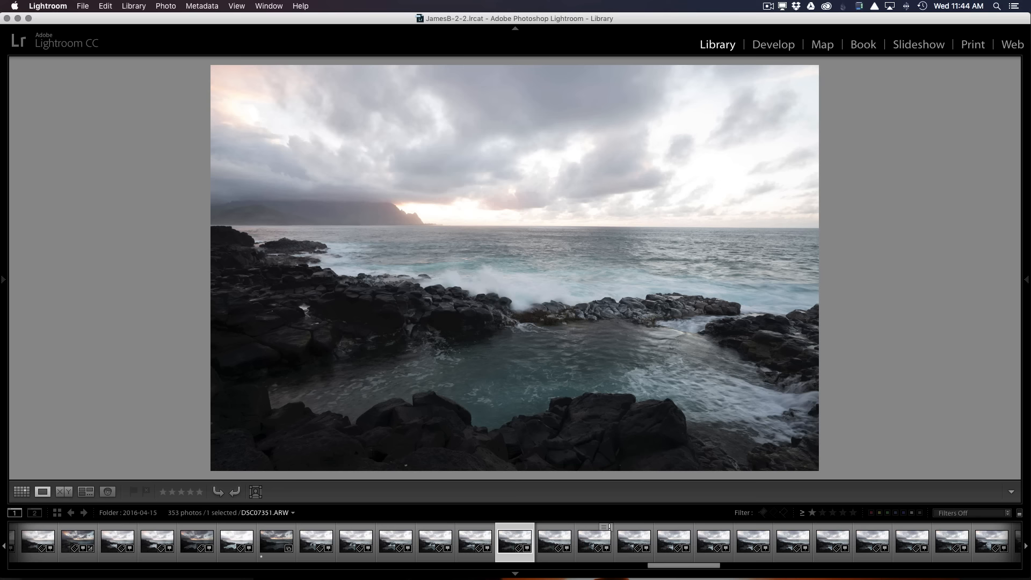
{"action": "key", "text": "Right"}
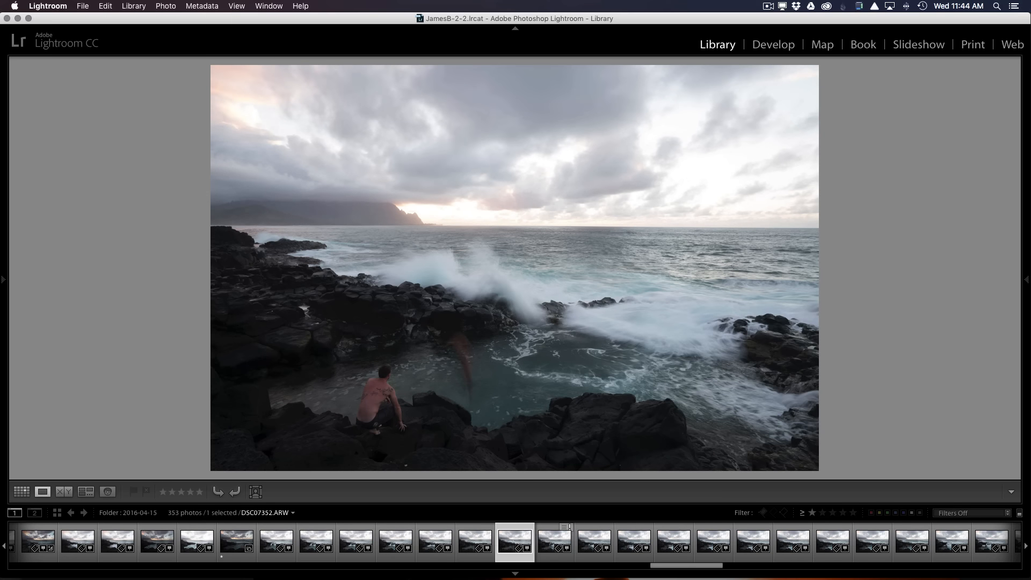
{"action": "key", "text": "Right"}
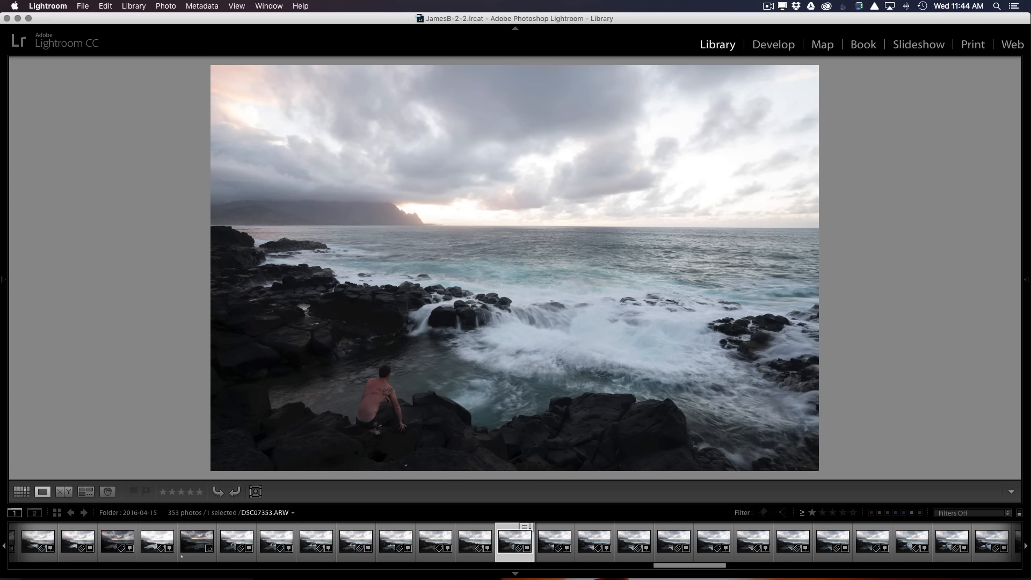
Compare the empty pool in DSC07351.ARW with the frames showing the seated man, DSC07352.ARW and DSC07353.ARW.
{"action": "key", "text": "Left"}
{"action": "key", "text": "Left"}
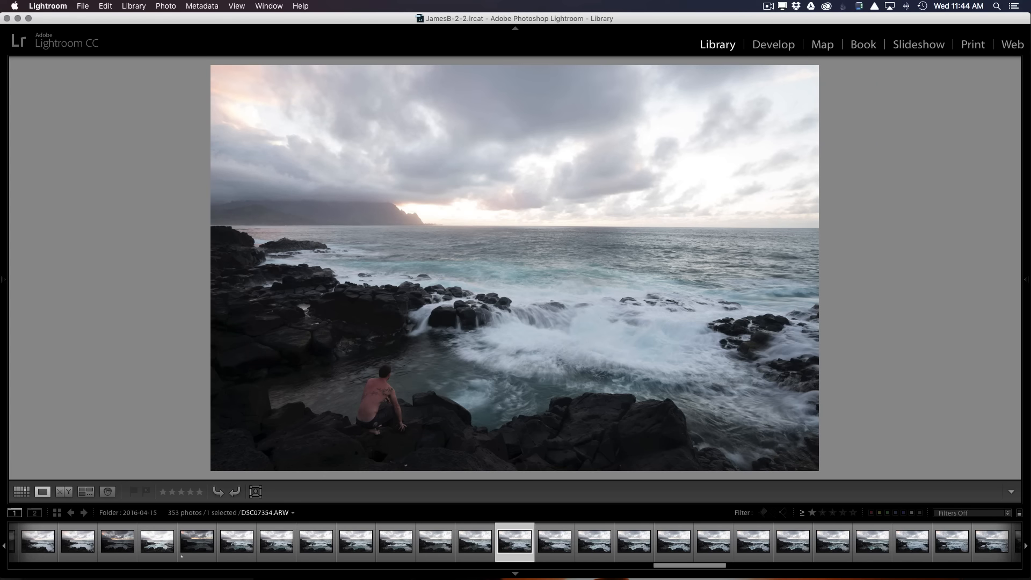
{"action": "key", "text": "Left"}
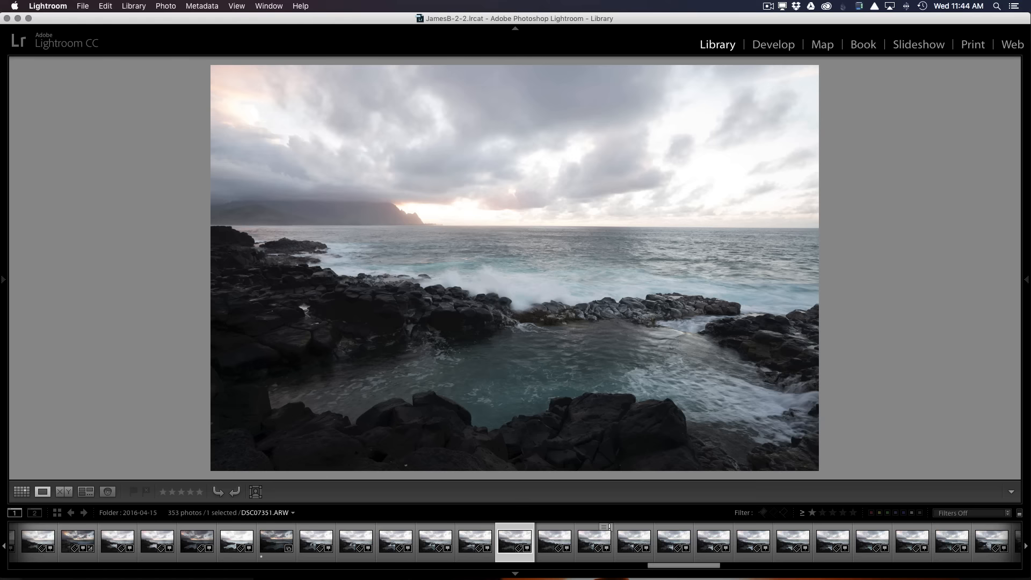
{"action": "key", "text": "Right"}
{"action": "key", "text": "Left"}
{"action": "key", "text": "Right"}
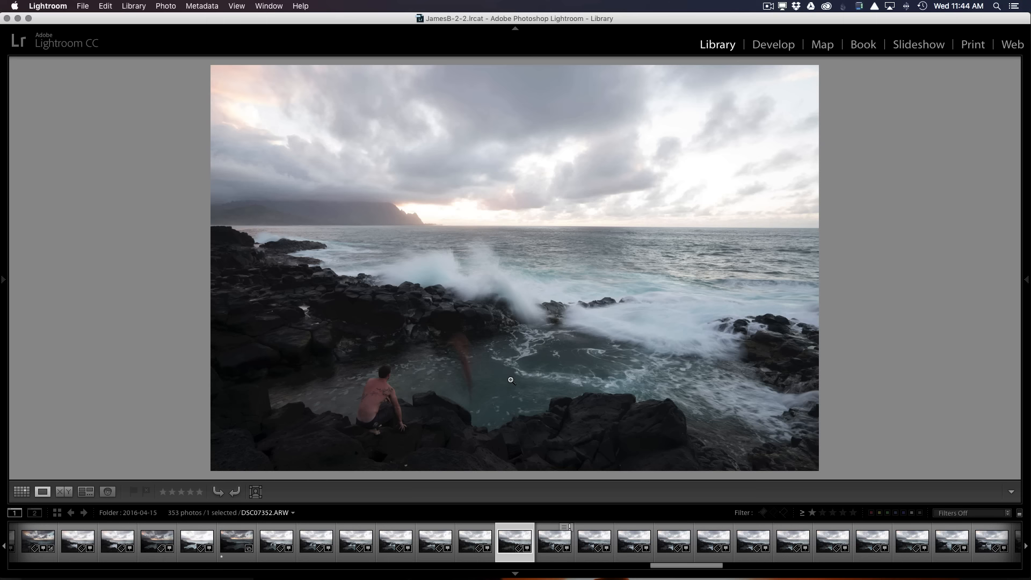
{"action": "key", "text": "Right"}
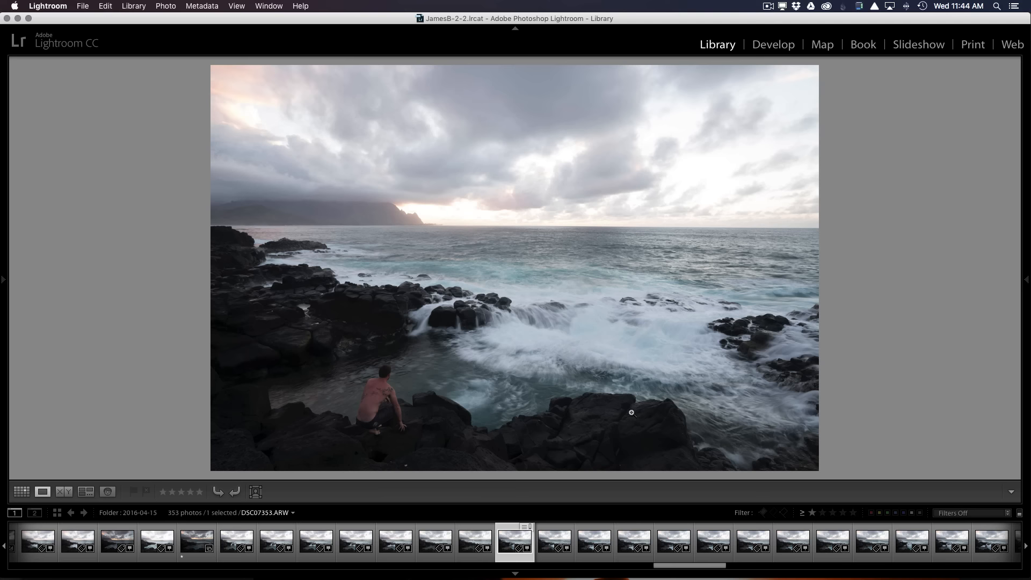
{"action": "key", "text": "Left"}
{"action": "key", "text": "Left"}
{"action": "key", "text": "Left"}
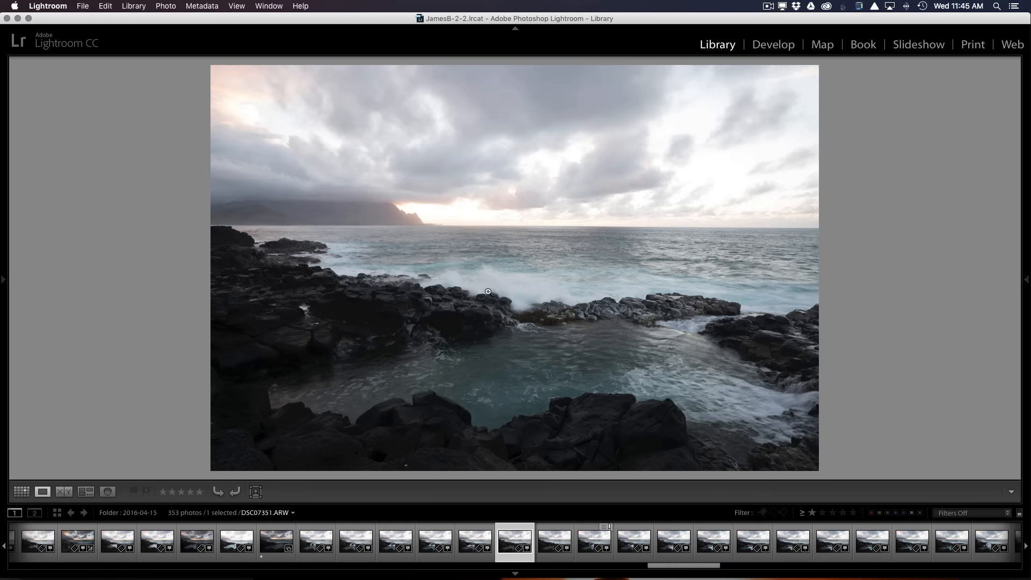
Examine the frames from DSC07352.ARW to DSC07355.ARW, going back once to check the swimmer in DSC07354.ARW.
{"action": "key", "text": "Right"}
{"action": "key", "text": "Right"}
{"action": "key", "text": "Right"}
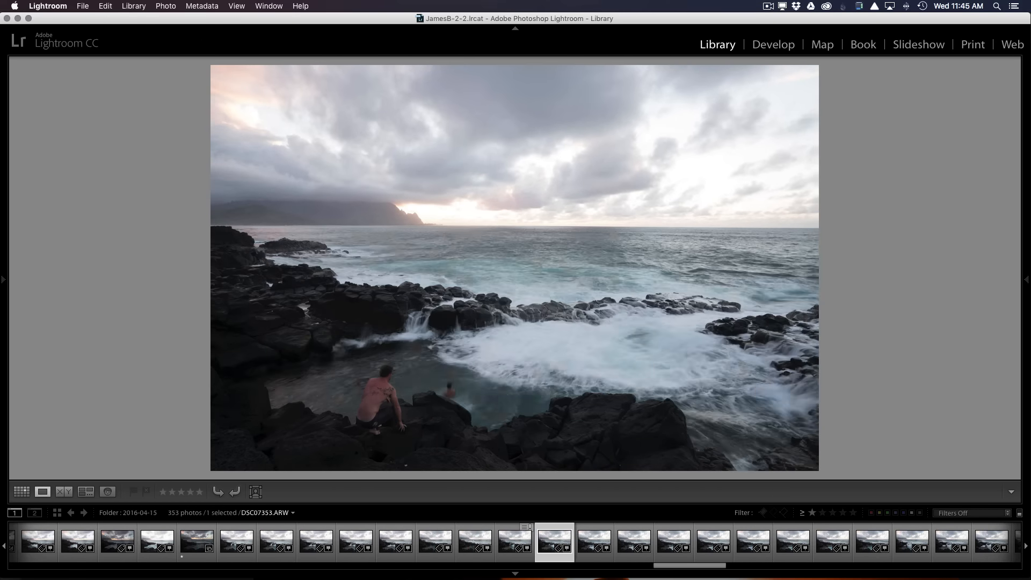
{"action": "key", "text": "Right"}
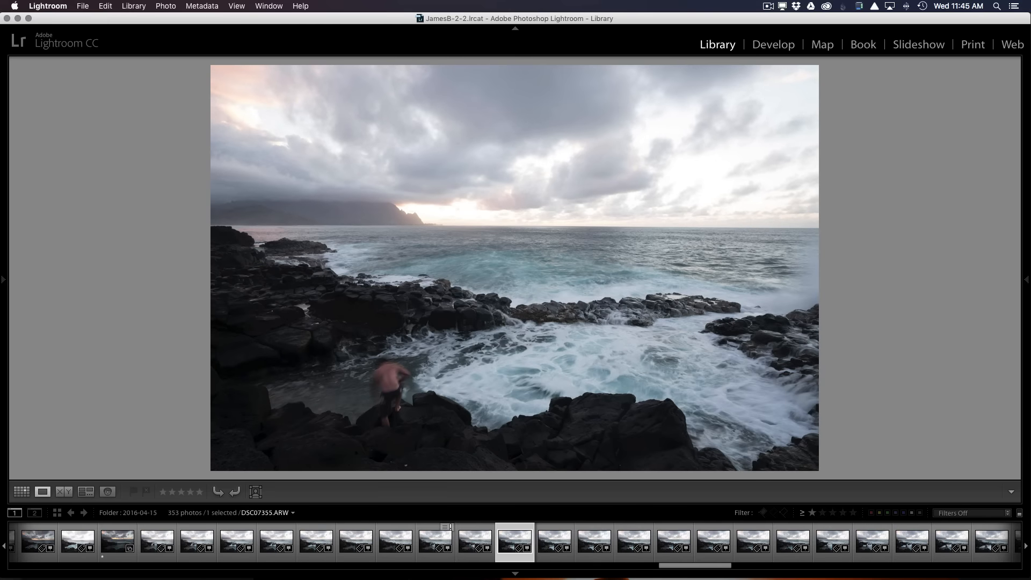
{"action": "key", "text": "Left"}
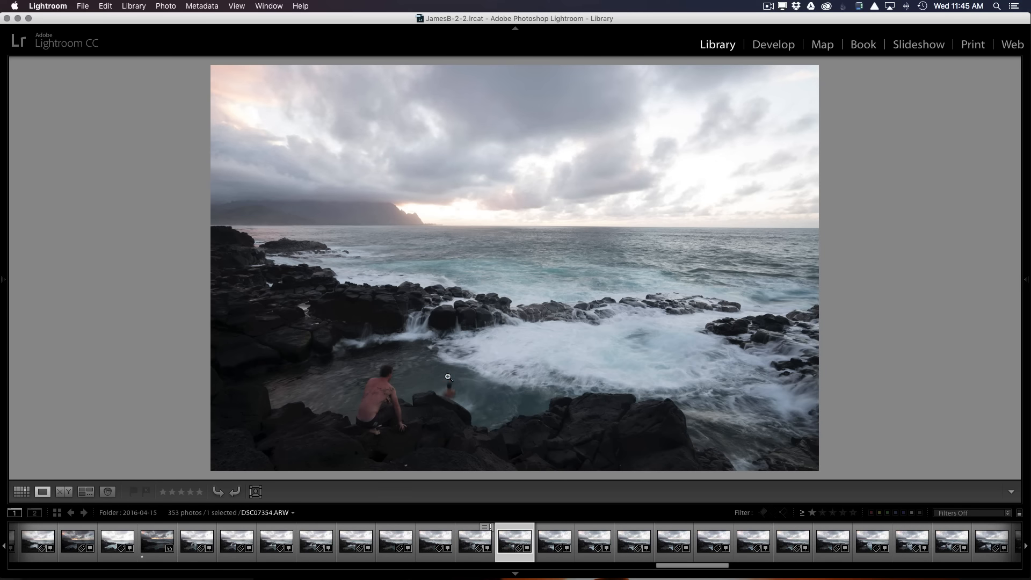
{"action": "key", "text": "Right"}
{"action": "key", "text": "Right"}
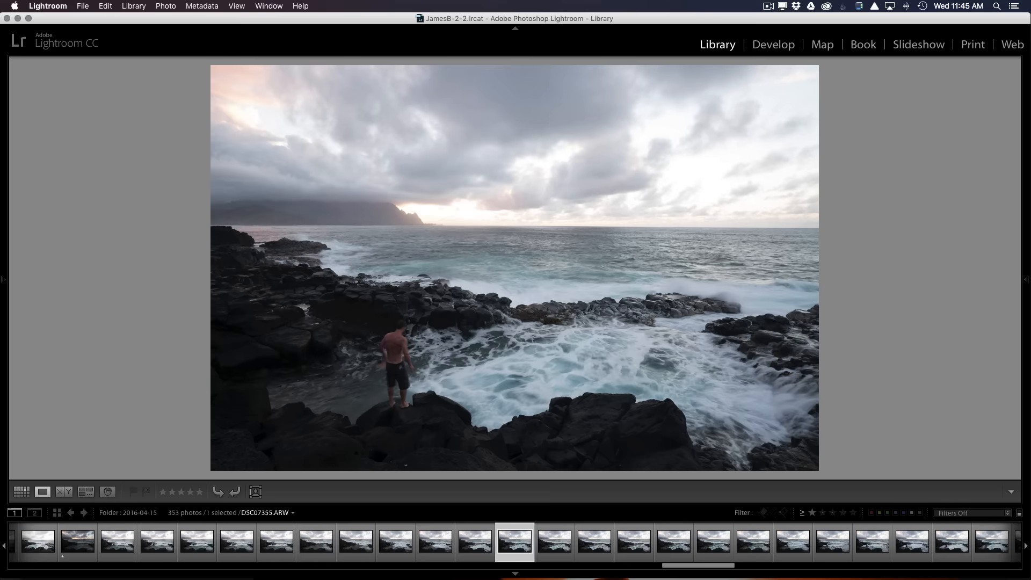
View the frames of the man standing on the rocks through DSC07364.ARW, examining his pose and the wave motion.
{"action": "key", "text": "Right"}
{"action": "key", "text": "Right"}
{"action": "key", "text": "Right"}
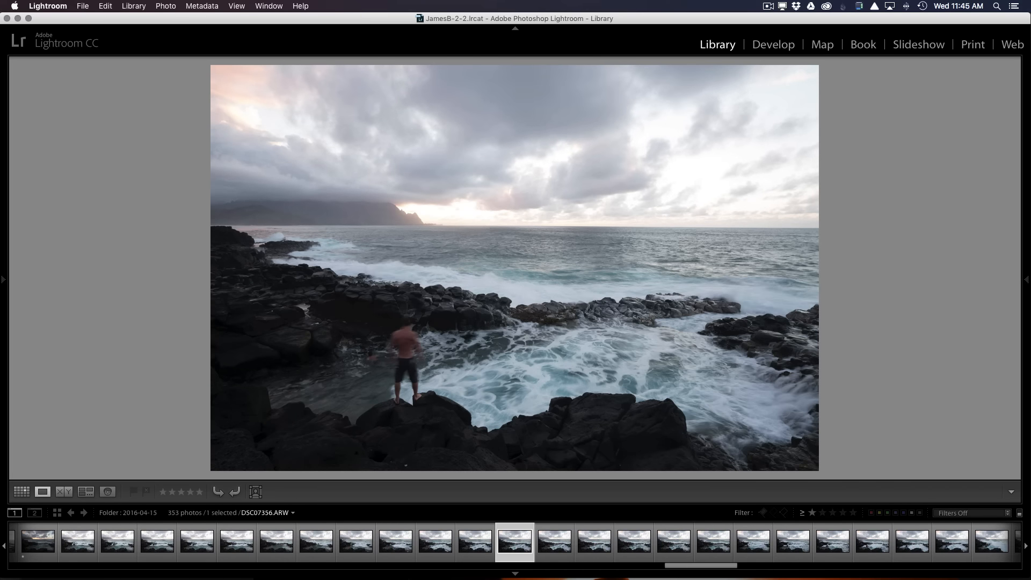
{"action": "key", "text": "Right"}
{"action": "key", "text": "Right"}
{"action": "key", "text": "Right"}
{"action": "key", "text": "Right"}
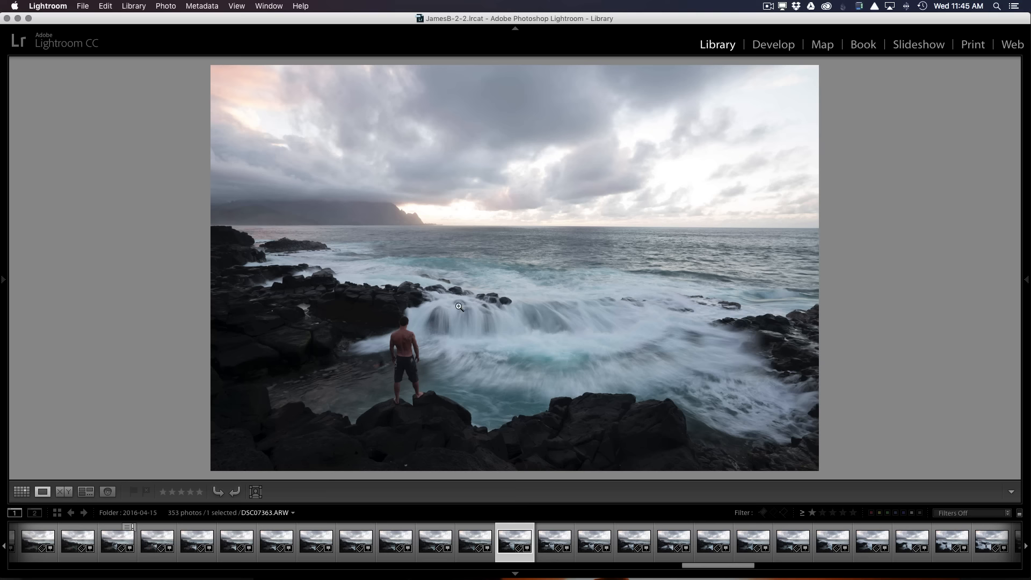
{"action": "key", "text": "Right"}
{"action": "key", "text": "Right"}
{"action": "key", "text": "Right"}
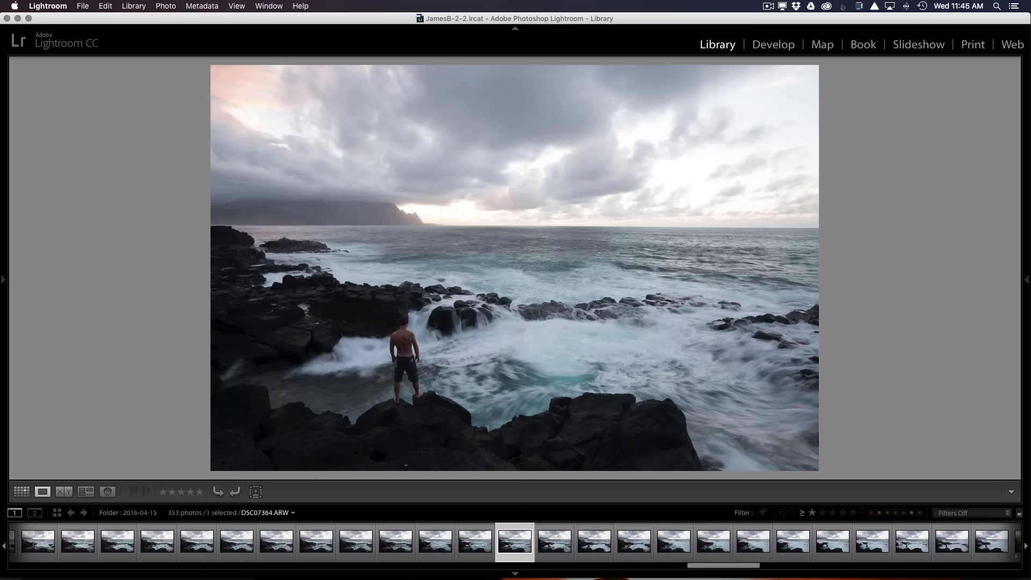
View the frames following DSC07364.ARW up to DSC07370.ARW, examining the breaking waves around the standing man.
{"action": "key", "text": "Right"}
{"action": "key", "text": "Right"}
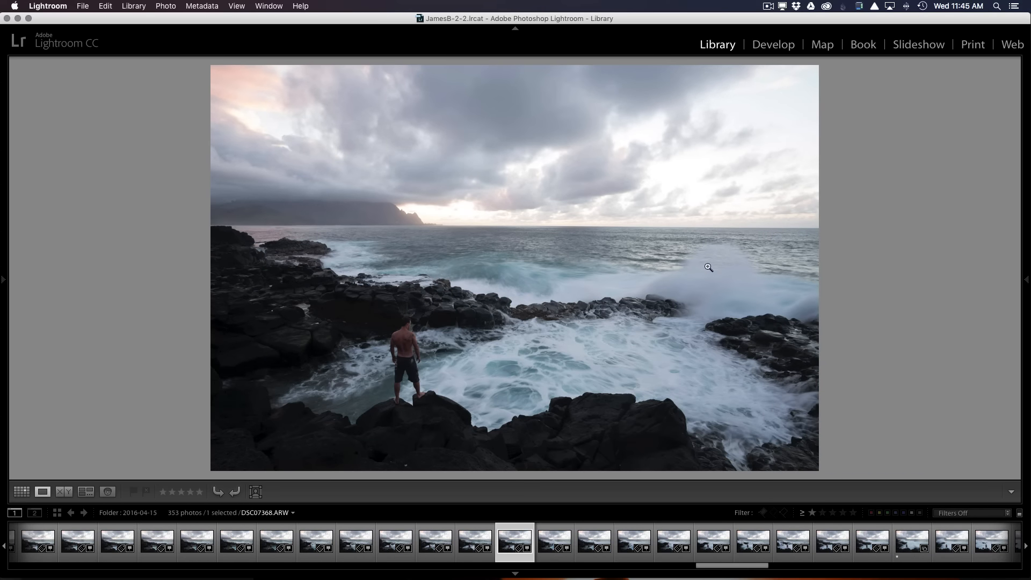
{"action": "key", "text": "Right"}
{"action": "key", "text": "Right"}
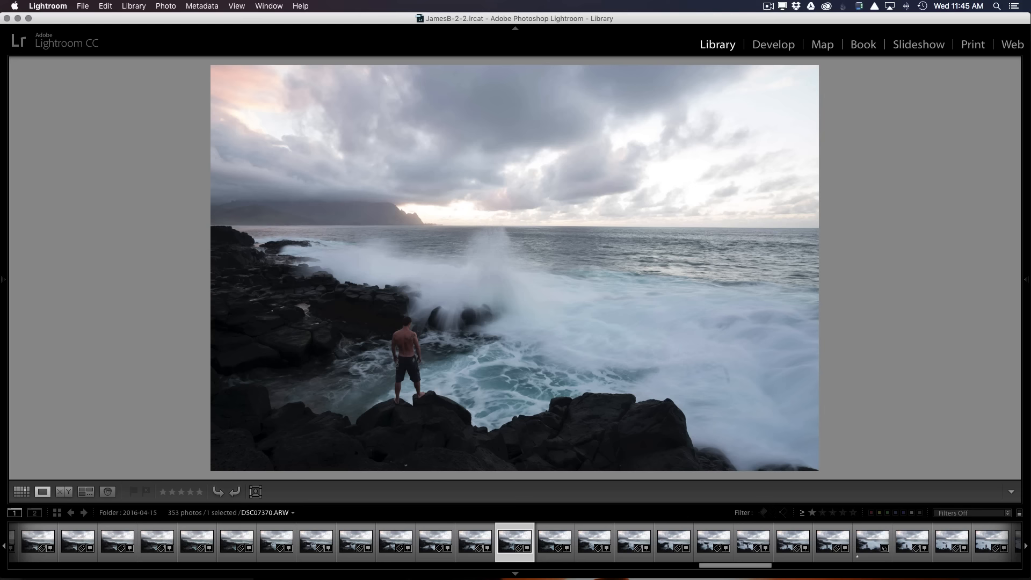
Compare DSC07370.ARW back and forth with its adjacent frames, examining the shape of the wave splash.
{"action": "key", "text": "Right"}
{"action": "key", "text": "Left"}
{"action": "key", "text": "Right"}
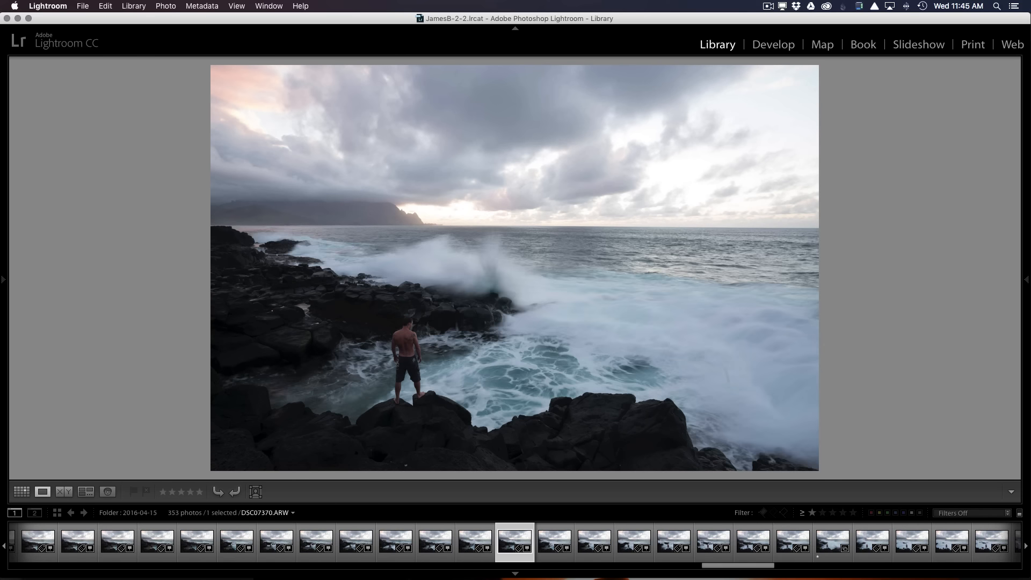
{"action": "key", "text": "Left"}
{"action": "key", "text": "Right"}
{"action": "key", "text": "Right"}
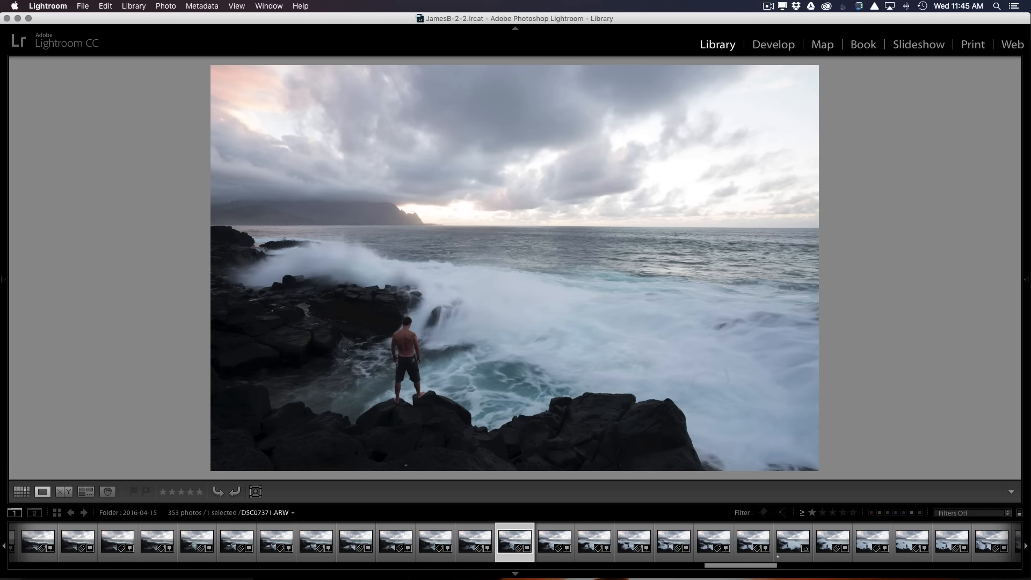
View the frames from DSC07372.ARW to DSC07378.ARW, checking the wave coverage and the second person at the rocks.
{"action": "key", "text": "Right"}
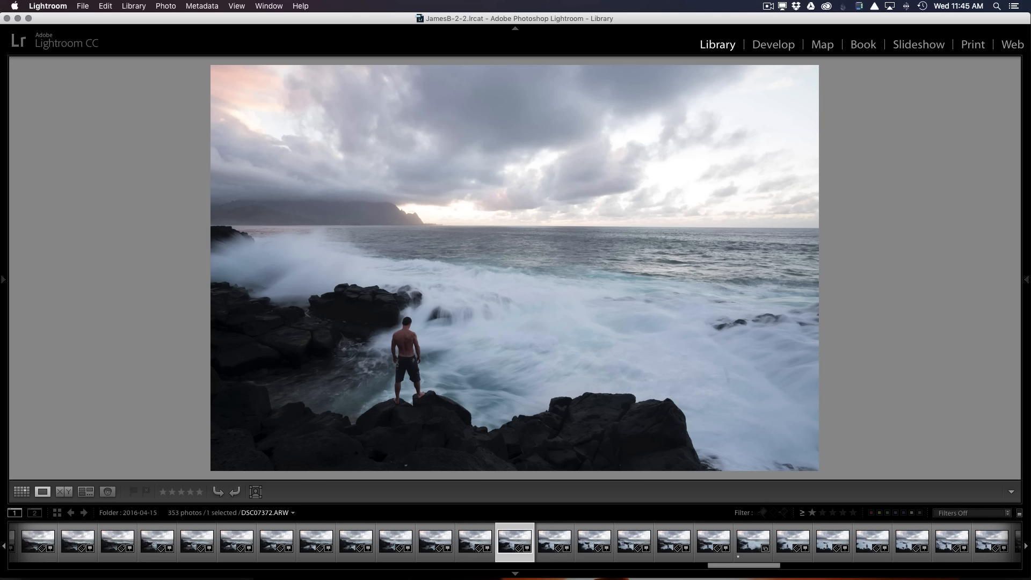
{"action": "key", "text": "Right"}
{"action": "key", "text": "Right"}
{"action": "key", "text": "Right"}
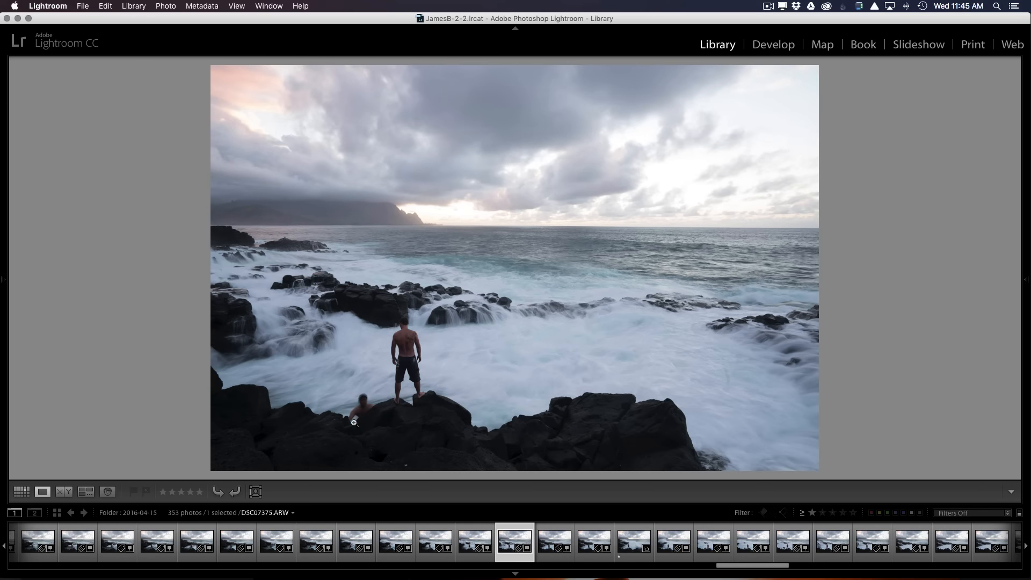
{"action": "key", "text": "Right"}
{"action": "key", "text": "Right"}
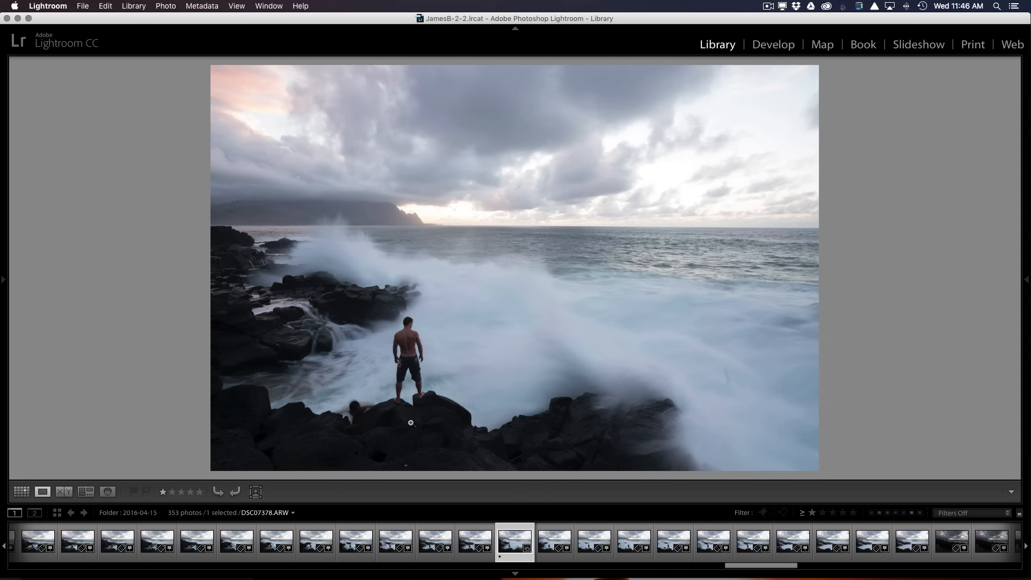
Examine the frames just after DSC07378.ARW through DSC07381.ARW, switching back and forth to compare wave spray and the climbing swimmer.
{"action": "key", "text": "Right"}
{"action": "key", "text": "Right"}
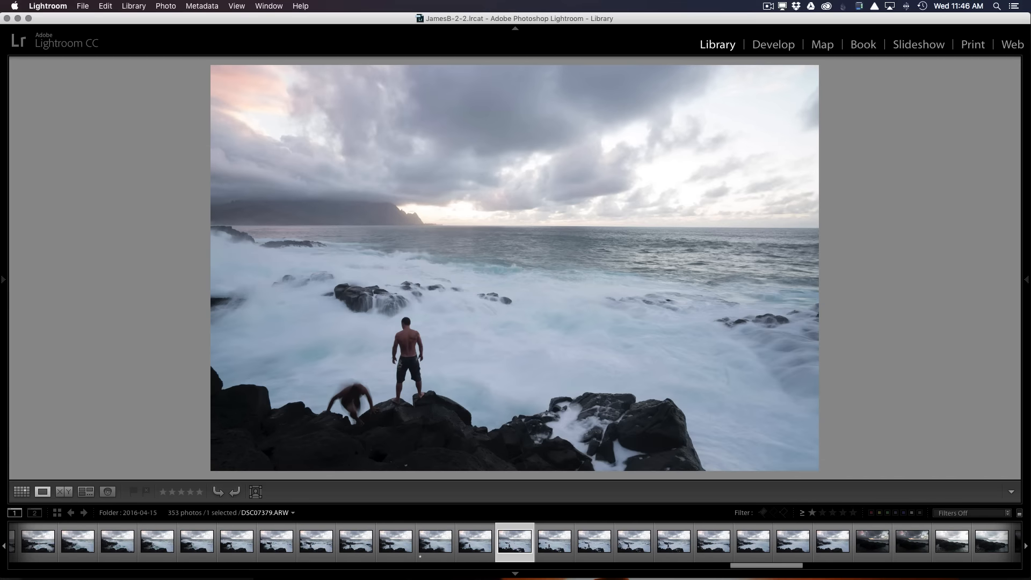
{"action": "key", "text": "Left"}
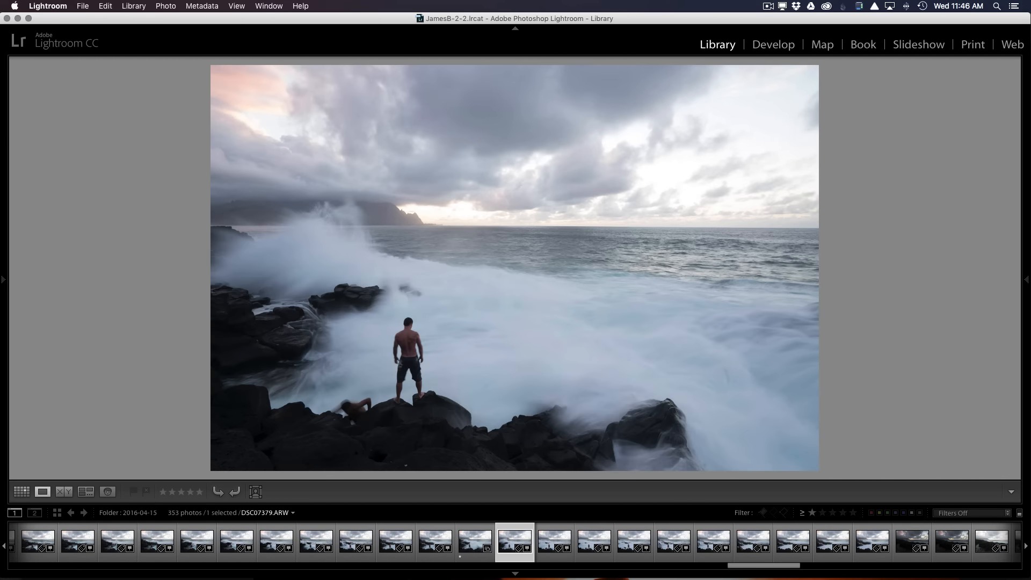
{"action": "key", "text": "Right"}
{"action": "key", "text": "Left"}
{"action": "key", "text": "Right"}
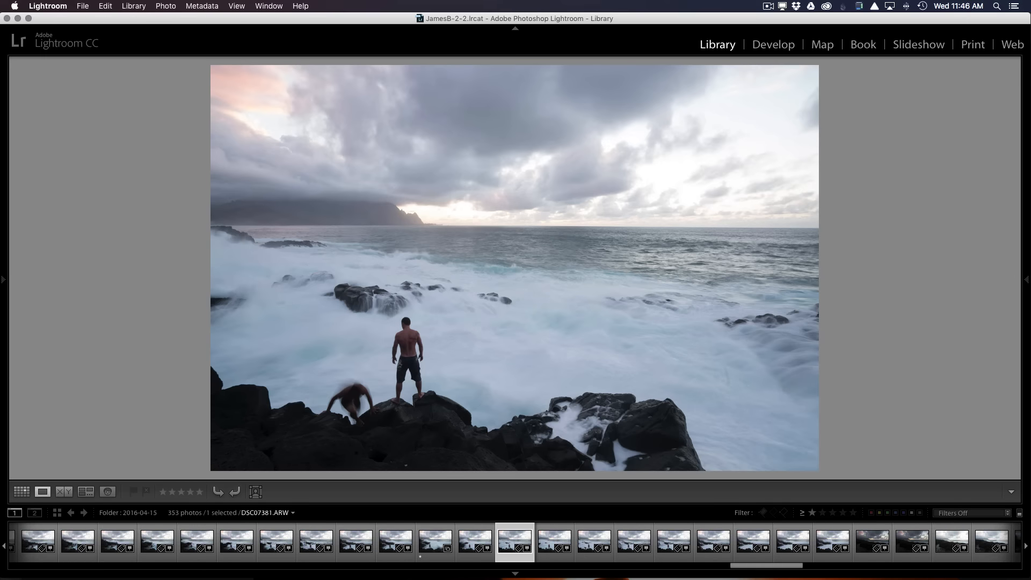
{"action": "key", "text": "Left"}
{"action": "key", "text": "Right"}
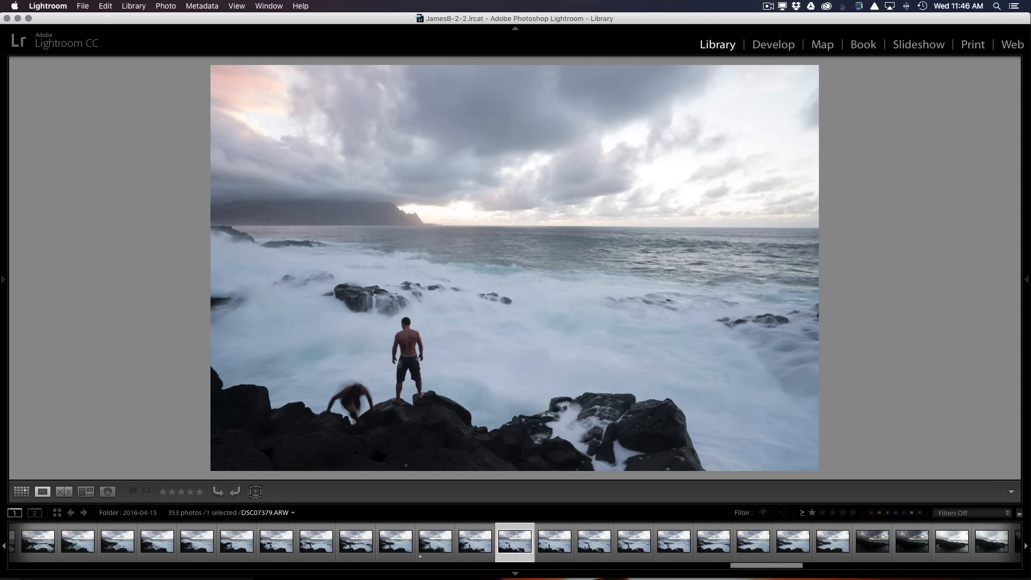
View the remaining frames of the standing man and continue through DSC07386.ARW, checking where the figures leave the scene.
{"action": "key", "text": "Right"}
{"action": "key", "text": "Right"}
{"action": "key", "text": "Right"}
{"action": "key", "text": "Right"}
{"action": "key", "text": "Right"}
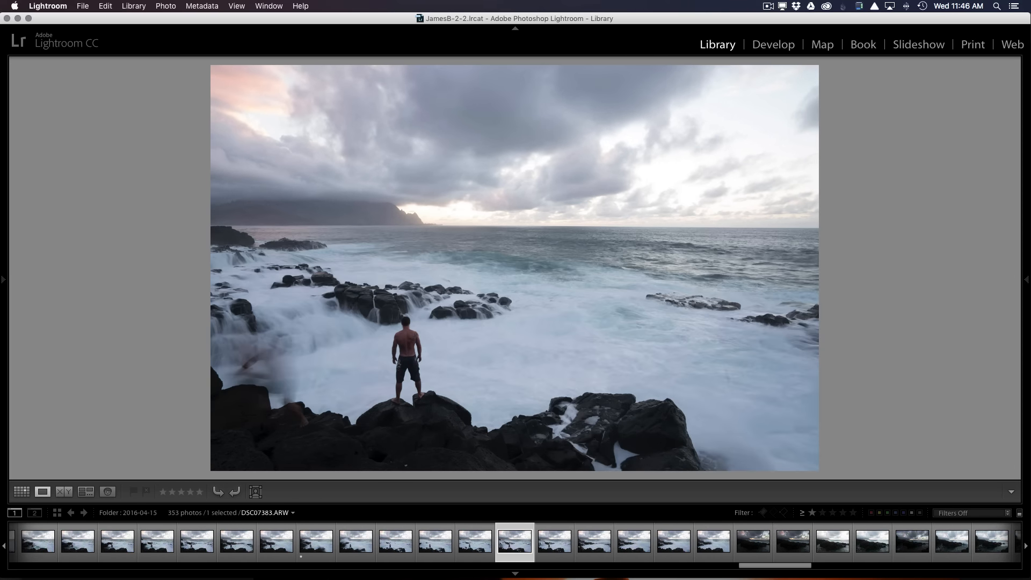
{"action": "key", "text": "Right"}
{"action": "key", "text": "Right"}
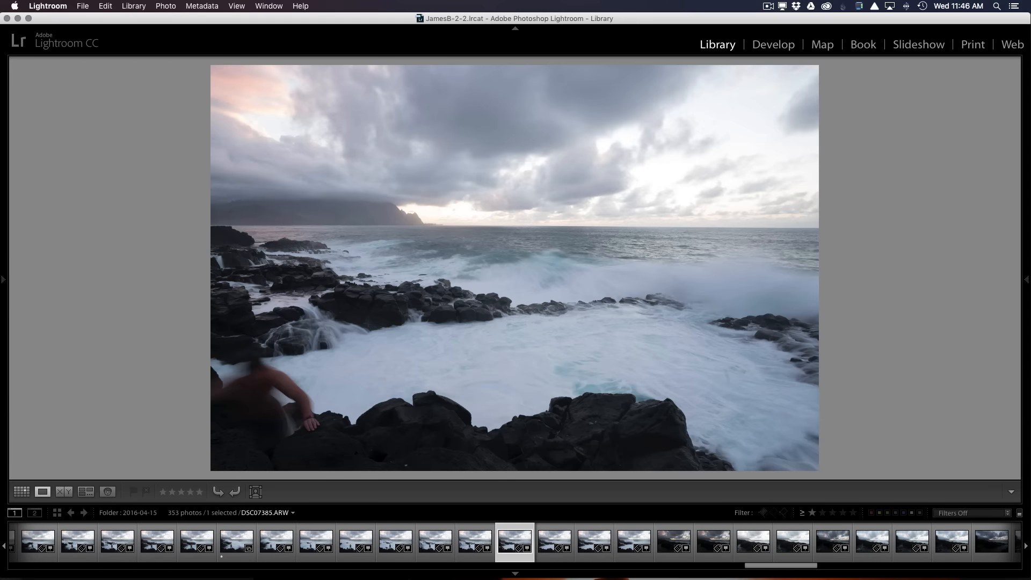
{"action": "key", "text": "Right"}
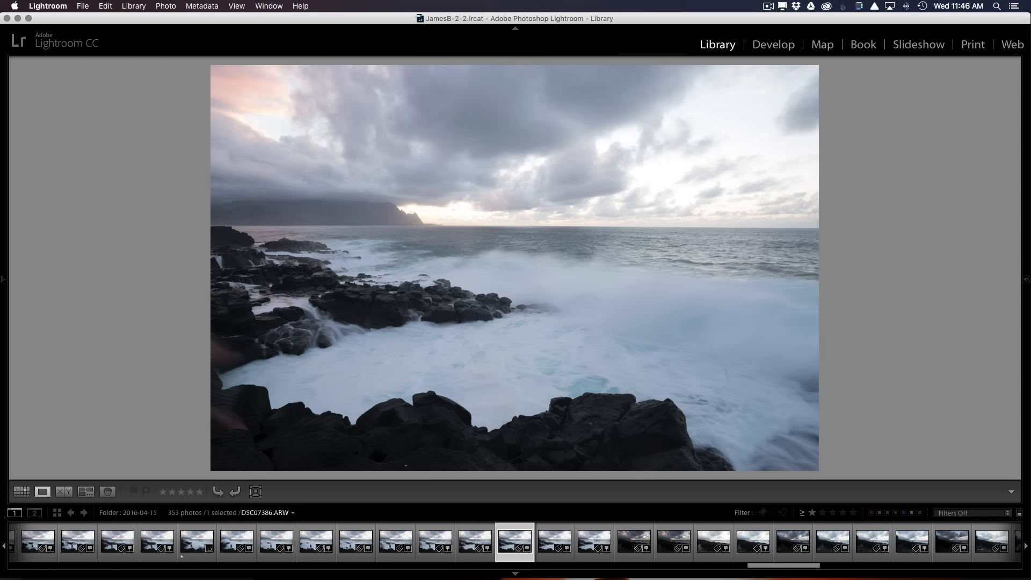
Go back through the frames from DSC07386.ARW to the one-star DSC07378.ARW, re-examining the man and waves.
{"action": "key", "text": "Left"}
{"action": "key", "text": "Left"}
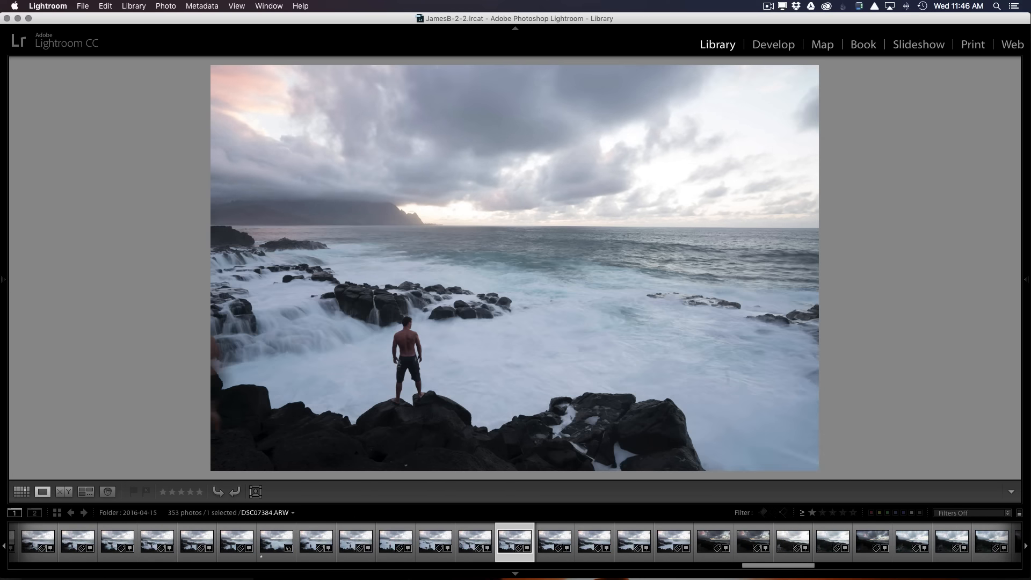
{"action": "key", "text": "Left"}
{"action": "key", "text": "Left"}
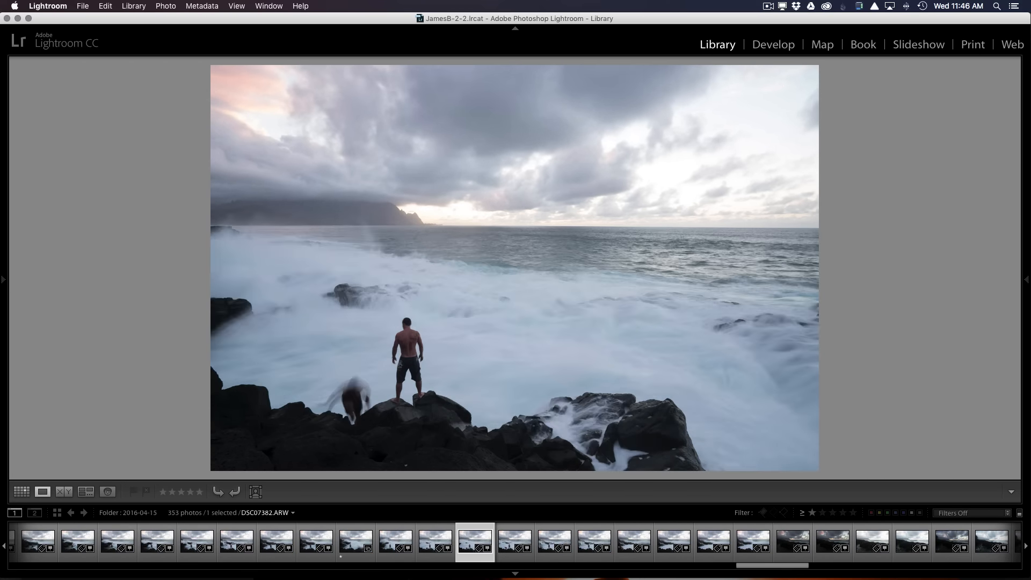
{"action": "key", "text": "Left"}
{"action": "key", "text": "Left"}
{"action": "key", "text": "Left"}
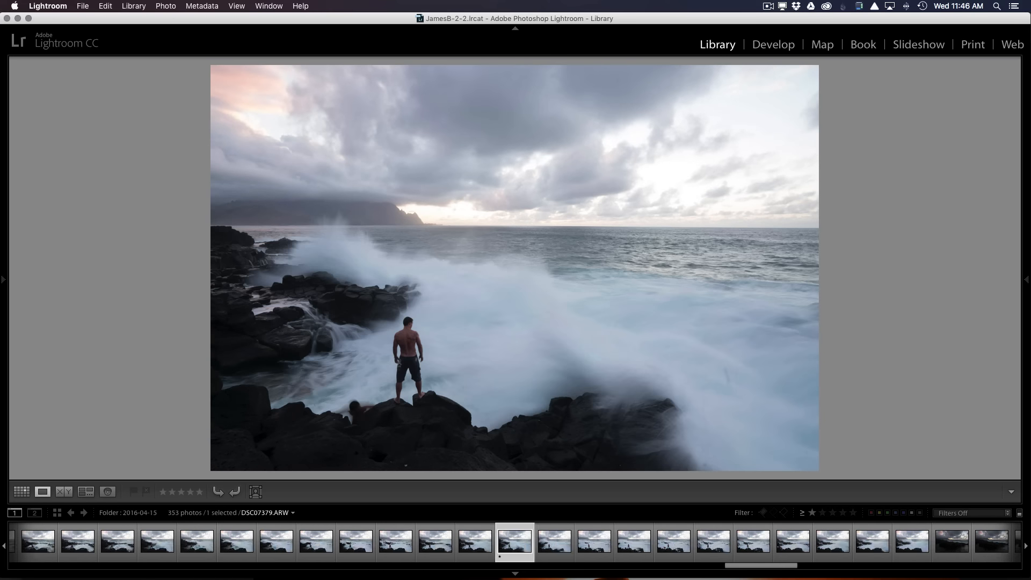
{"action": "key", "text": "Left"}
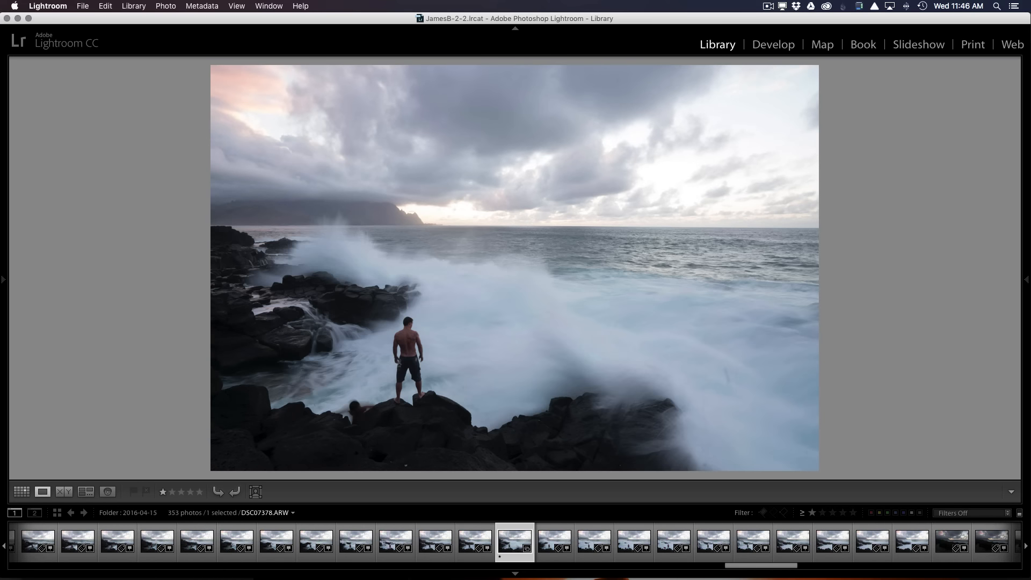
Compare DSC07378.ARW repeatedly with its neighbouring frames, judging the splash and the man's pose.
{"action": "key", "text": "Right"}
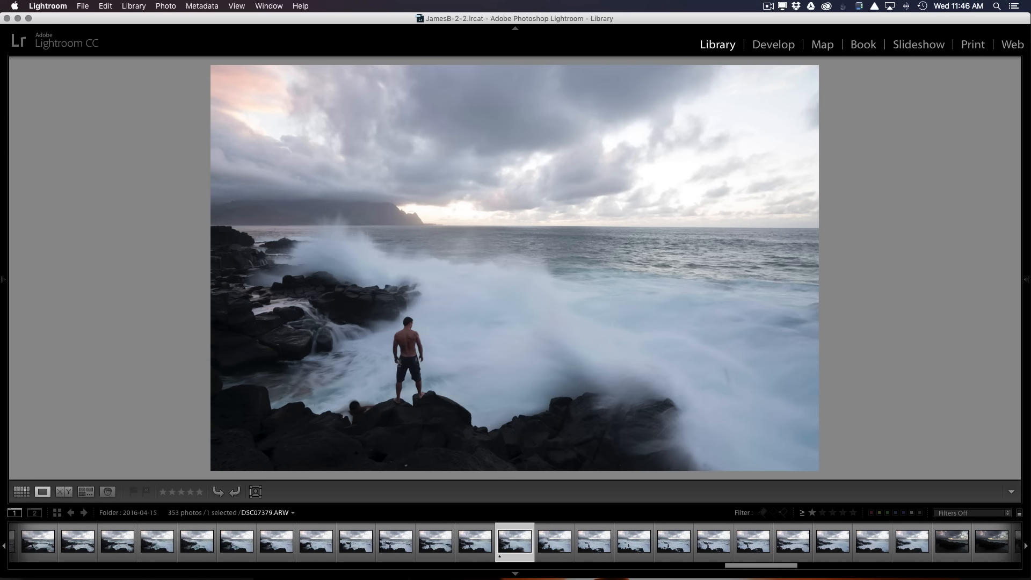
{"action": "key", "text": "Left"}
{"action": "key", "text": "Right"}
{"action": "key", "text": "Left"}
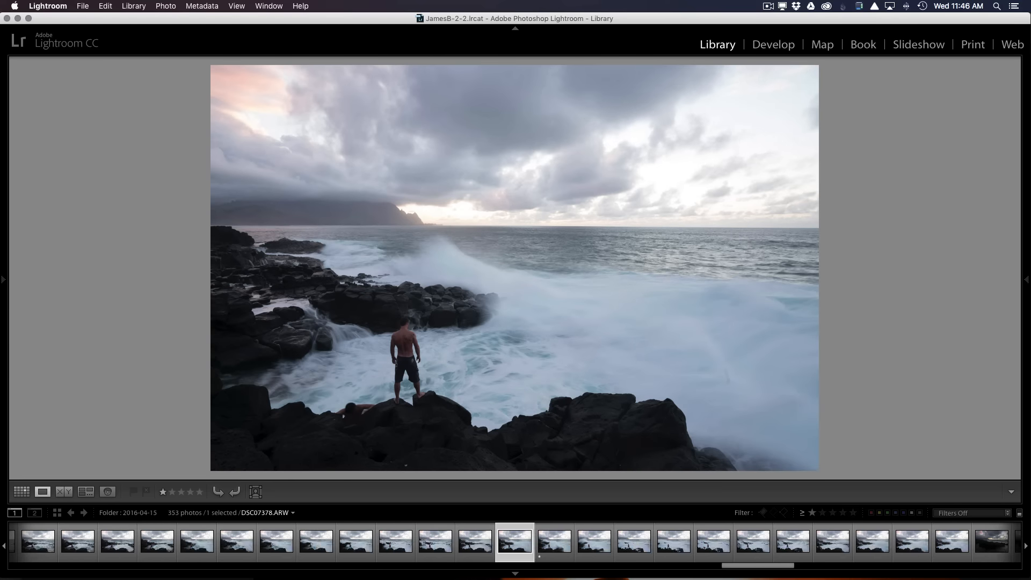
{"action": "key", "text": "Right"}
{"action": "key", "text": "Left"}
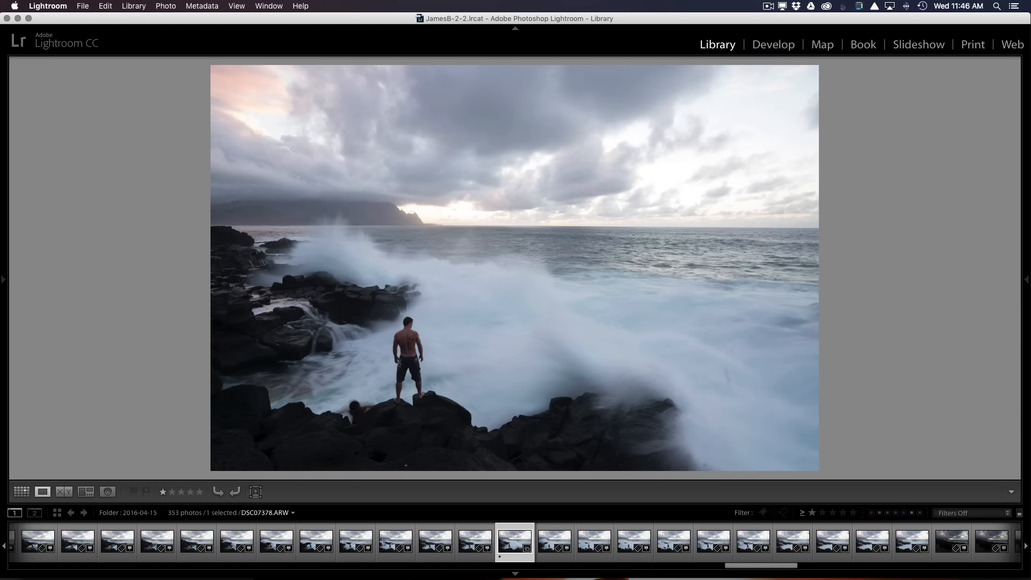
{"action": "key", "text": "Right"}
{"action": "key", "text": "Left"}
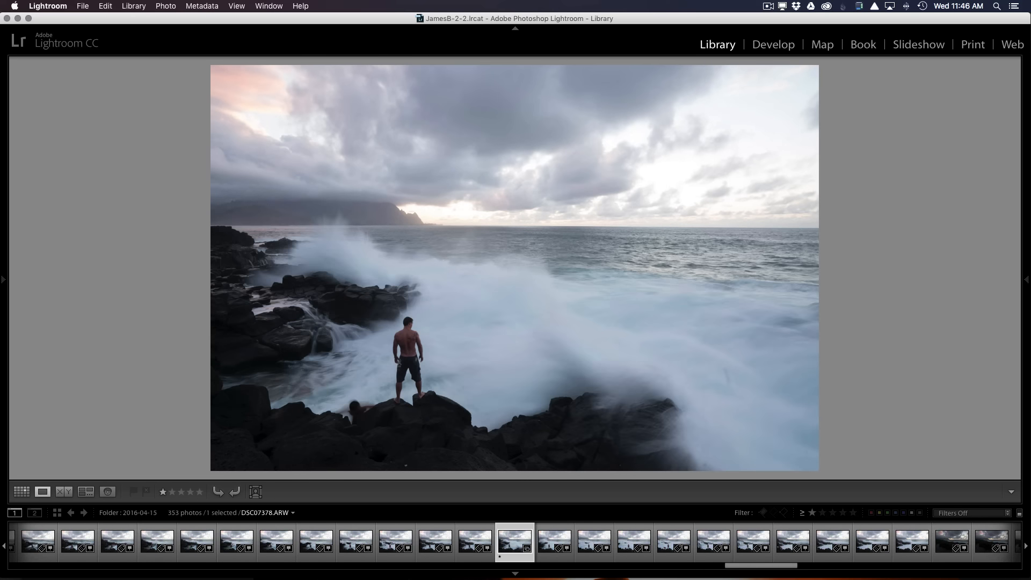
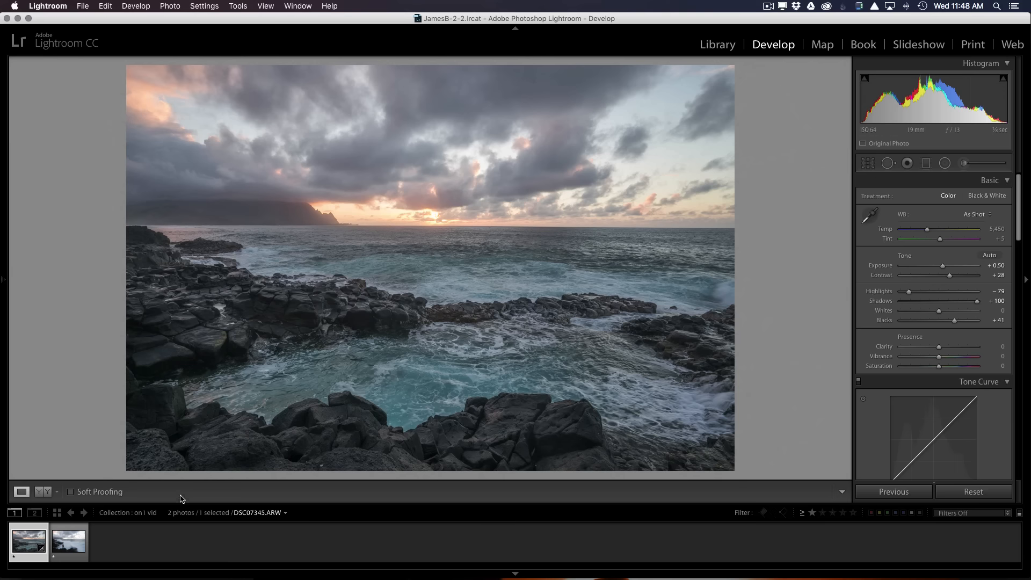
Adjust DSC07378.ARW's tone to Exposure +0.20, Contrast +55, Highlights -100, Shadows +60, Whites -54 and Blacks +32.
{"action": "left_click", "coordinate": [70, 540]}
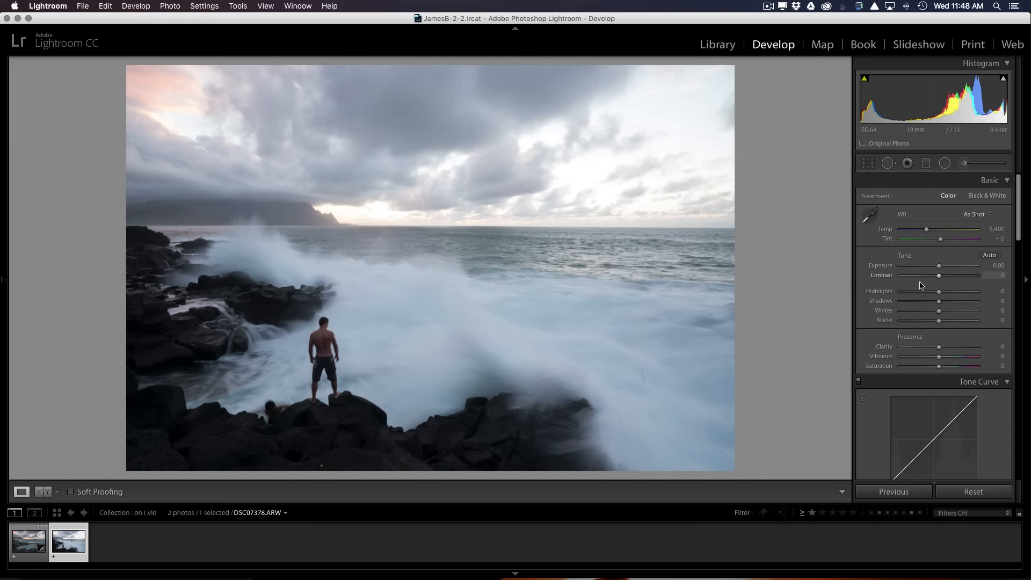
{"action": "left_click_drag", "start_coordinate": [939, 291], "coordinate": [896, 293]}
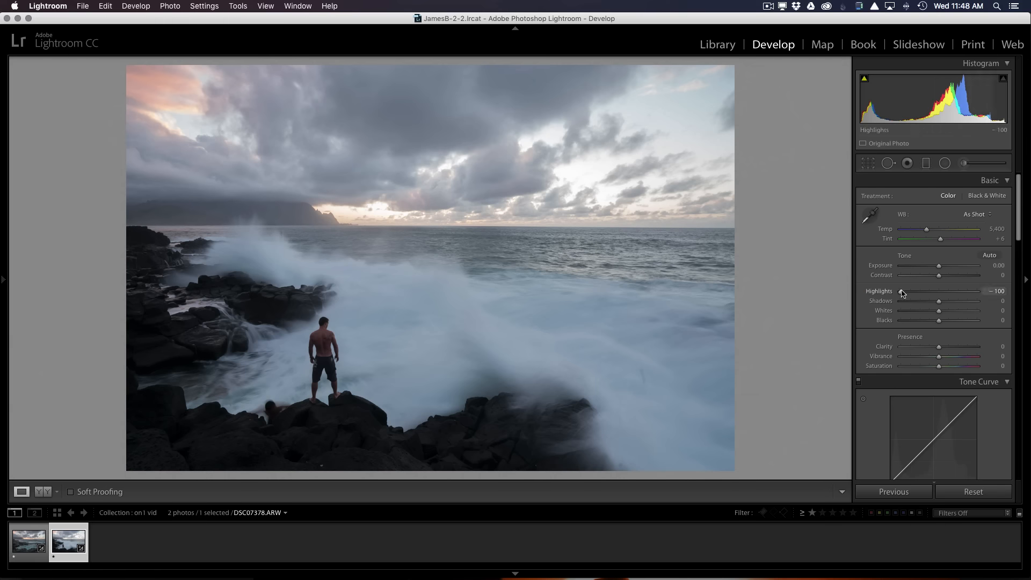
{"action": "left_click_drag", "start_coordinate": [938, 311], "coordinate": [918, 311]}
{"action": "left_click_drag", "start_coordinate": [939, 276], "coordinate": [956, 275]}
{"action": "left_click_drag", "start_coordinate": [939, 266], "coordinate": [941, 266]}
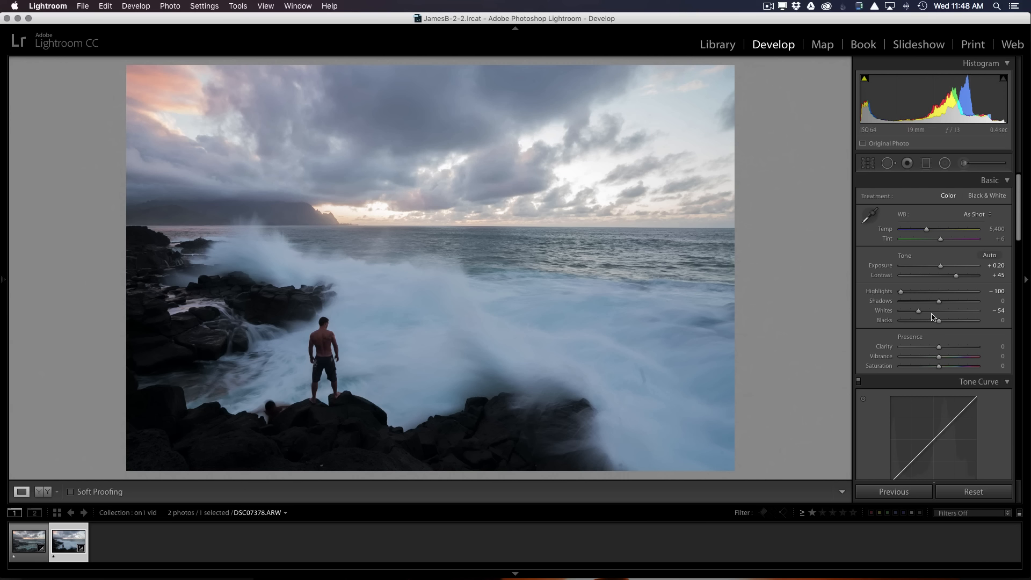
{"action": "left_click_drag", "start_coordinate": [939, 320], "coordinate": [960, 275]}
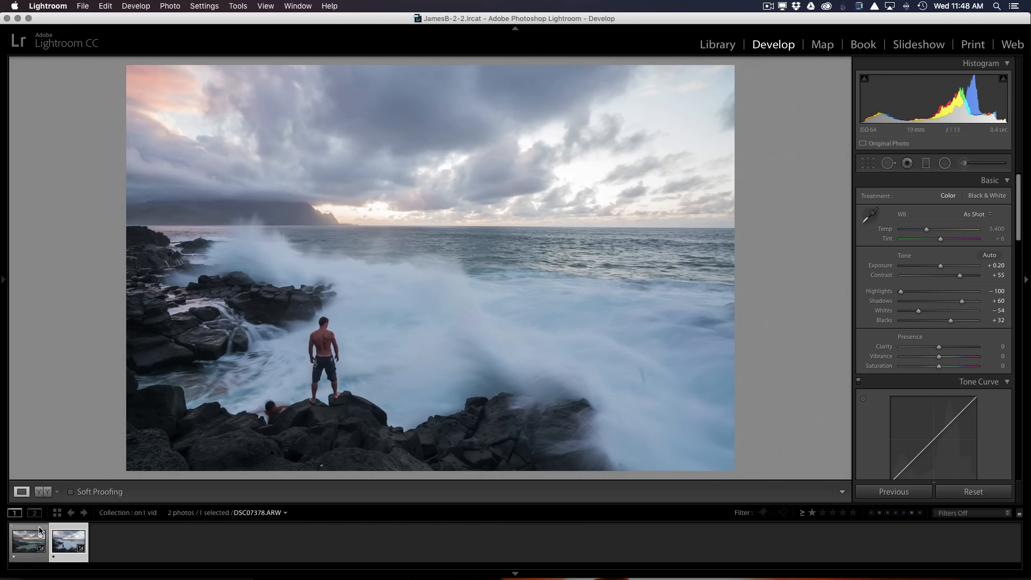
Select both DSC07345.ARW and DSC07378.ARW and send them to the ON1 Layers 10 plug-in.
{"action": "left_click", "coordinate": [25, 544], "text": "super"}
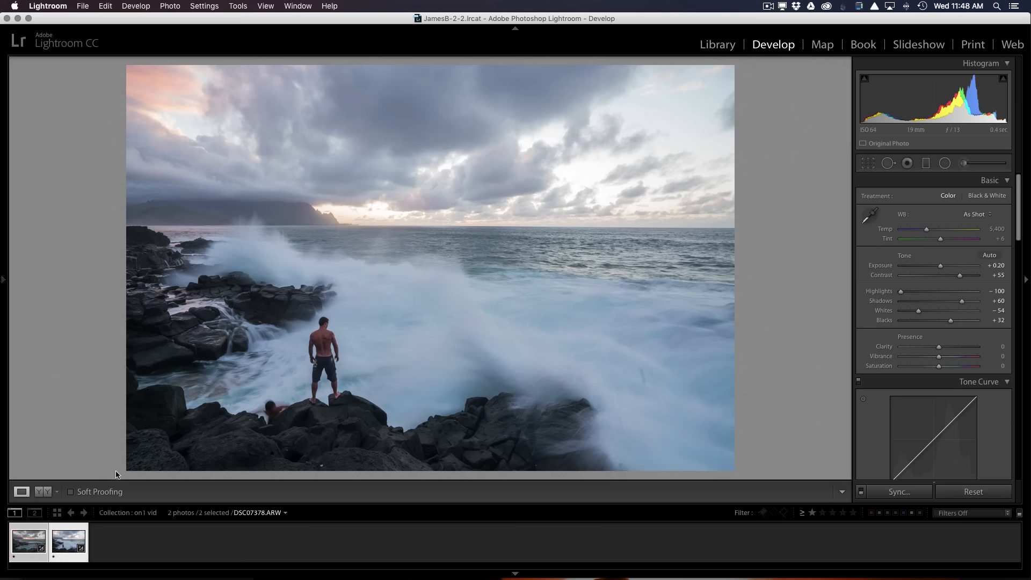
{"action": "left_click", "coordinate": [81, 6]}
{"action": "mouse_move", "coordinate": [169, 210]}
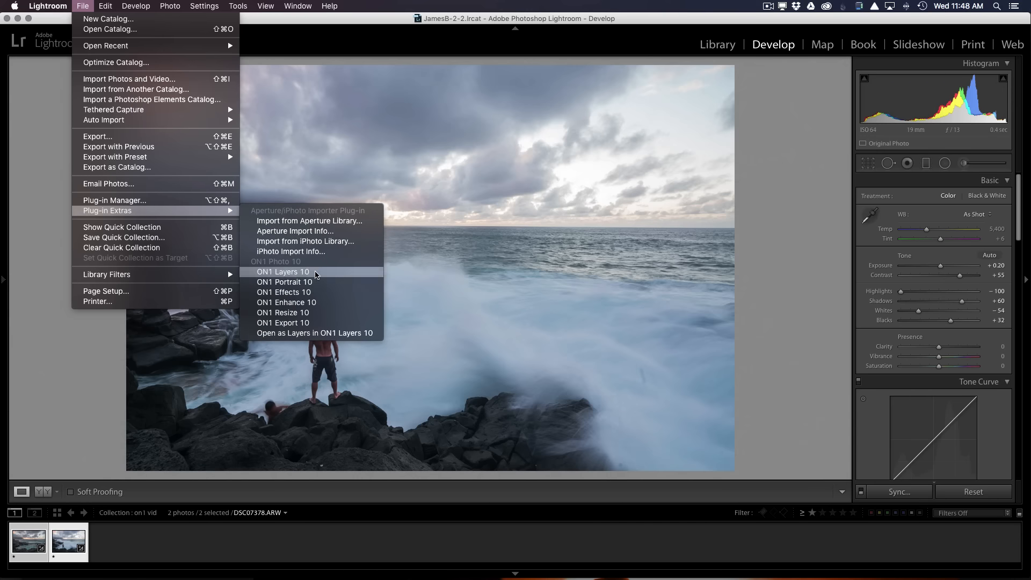
{"action": "left_click", "coordinate": [283, 272]}
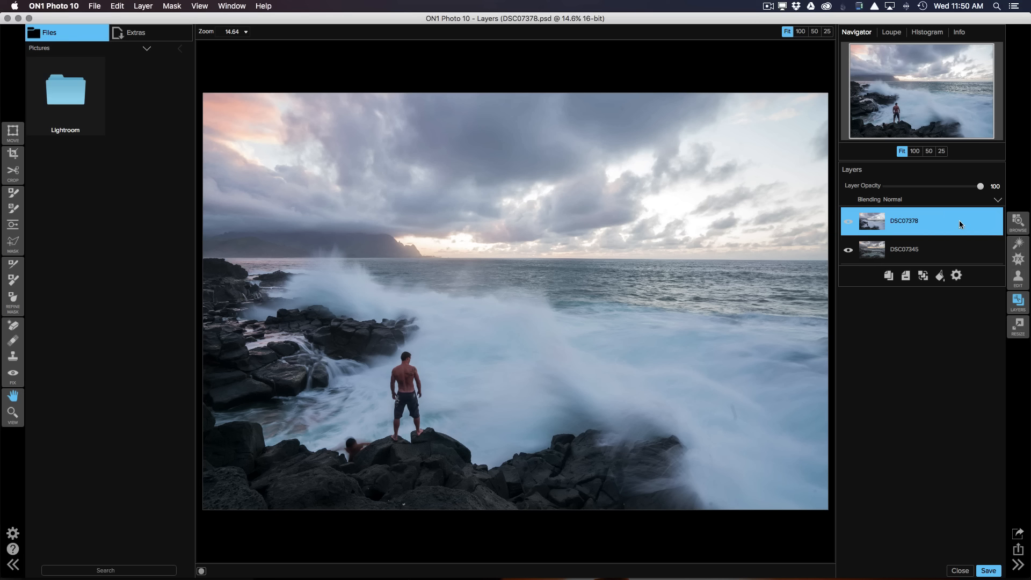
Hide the DSC07378 layer to view the sunset frame beneath it, and show the layer again.
{"action": "left_click", "coordinate": [849, 221]}
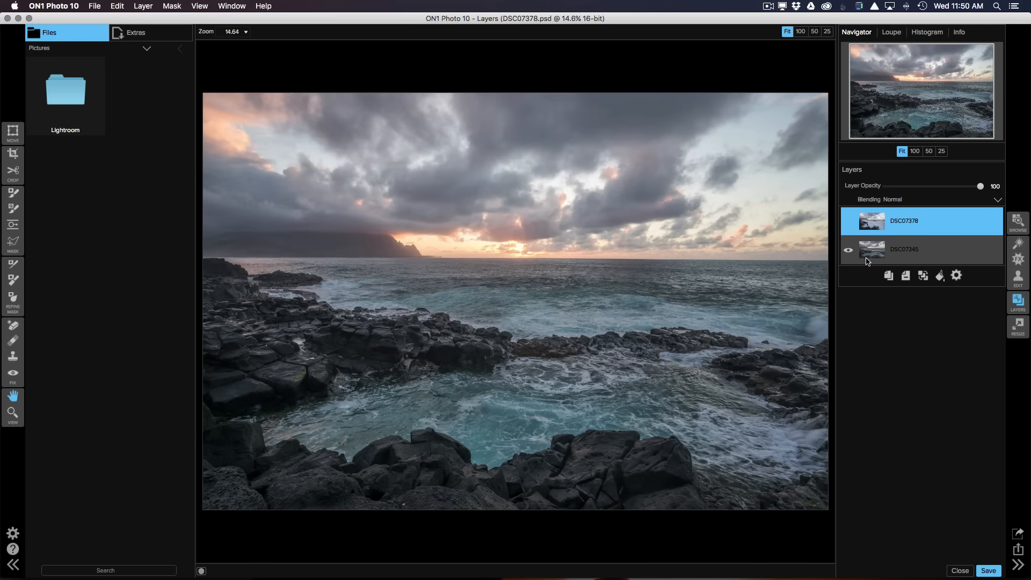
{"action": "left_click", "coordinate": [848, 221]}
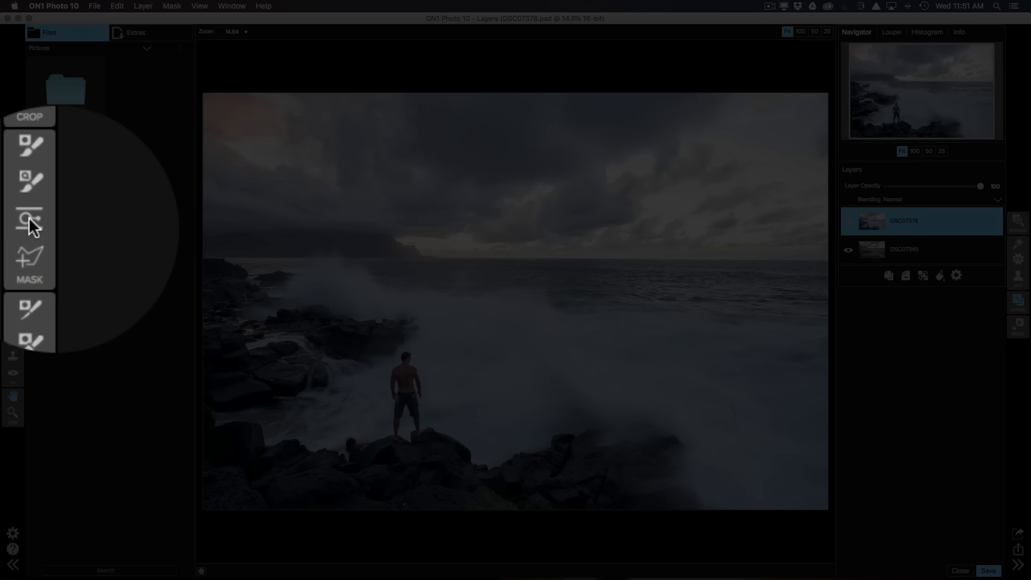
Mask the sky of the DSC07378 layer with a Linear Top gradient at 100 opacity placed near the horizon.
{"action": "left_click", "coordinate": [30, 222]}
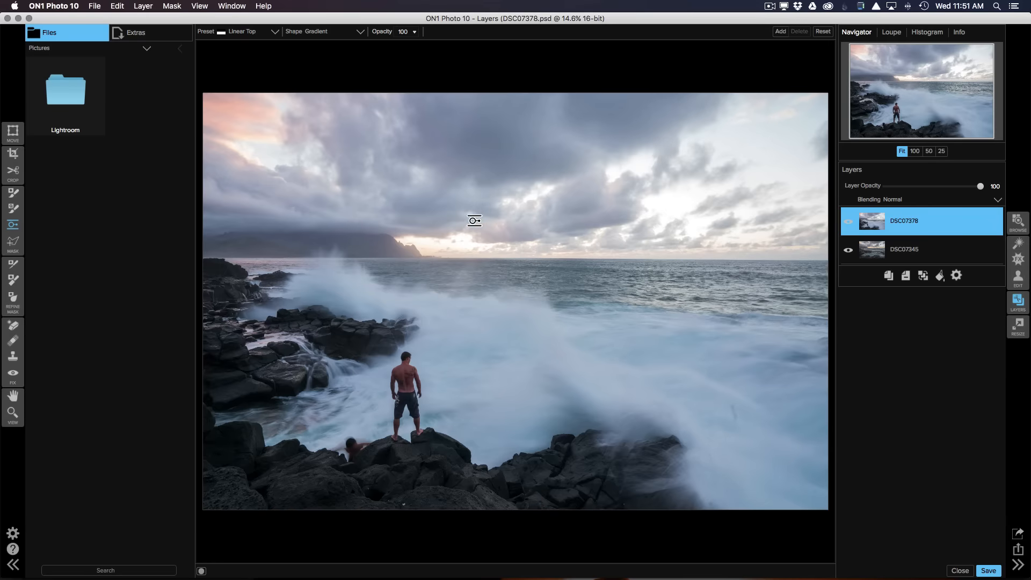
{"action": "left_click", "coordinate": [478, 257]}
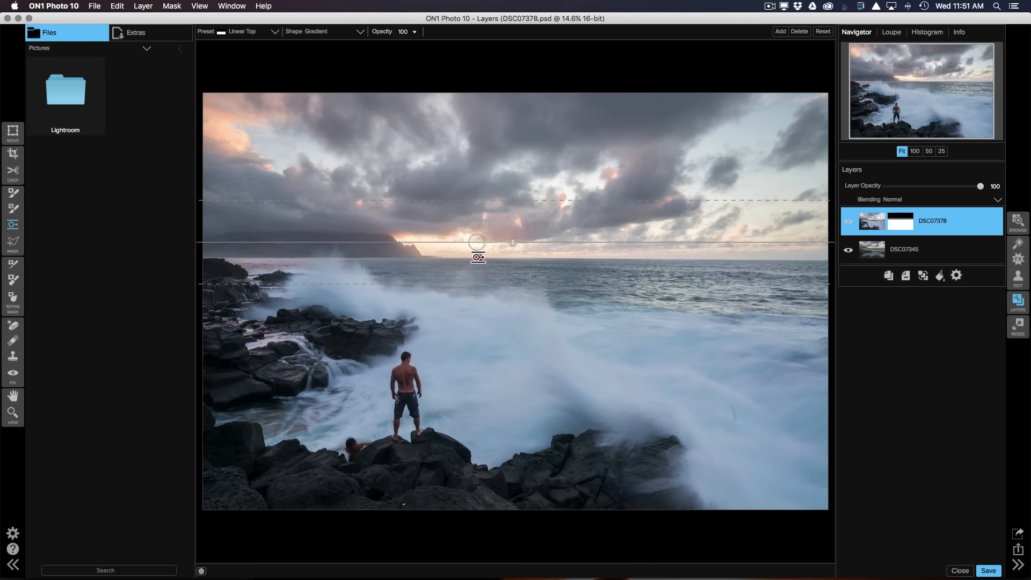
{"action": "left_click", "coordinate": [477, 258]}
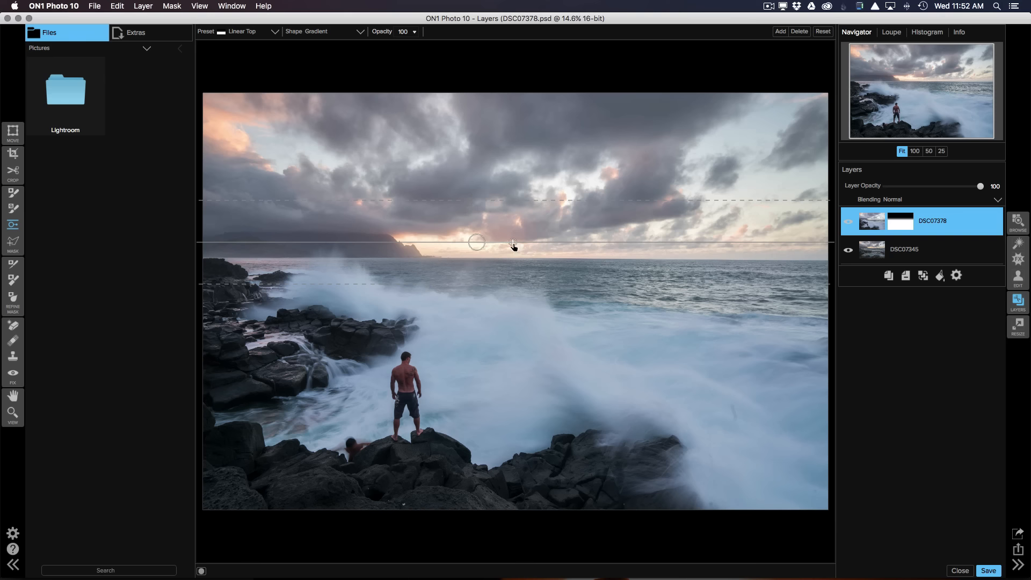
Move and rotate the DSC07378 mask gradient onto the horizon line, and narrow its feather to a tight transition there.
{"action": "left_click_drag", "start_coordinate": [512, 243], "coordinate": [514, 245]}
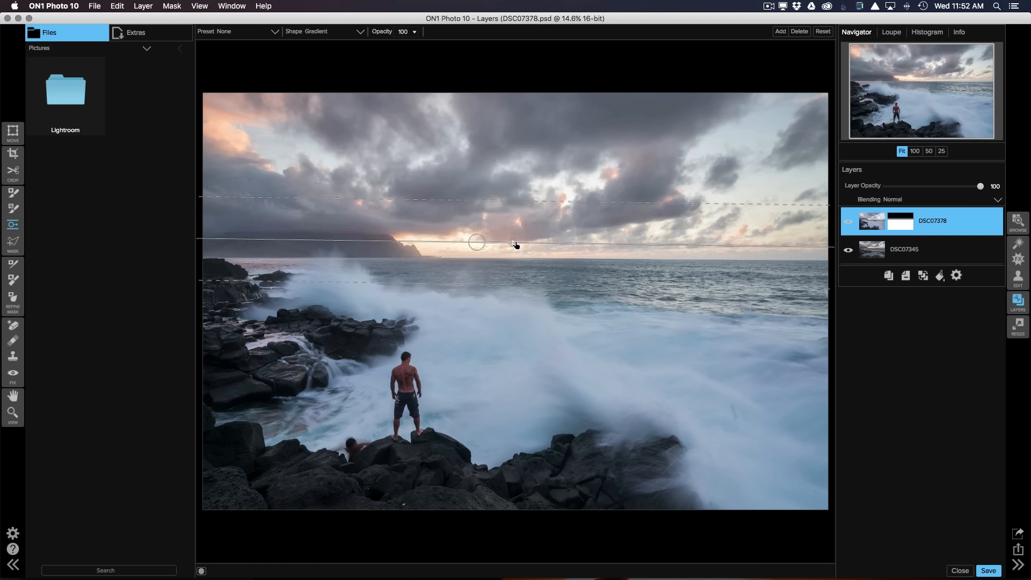
{"action": "left_click", "coordinate": [515, 241]}
{"action": "mouse_move", "coordinate": [477, 242]}
{"action": "left_mouse_down"}
{"action": "mouse_move", "coordinate": [477, 261]}
{"action": "mouse_move", "coordinate": [808, 263]}
{"action": "left_mouse_up"}
{"action": "left_click", "coordinate": [477, 261]}
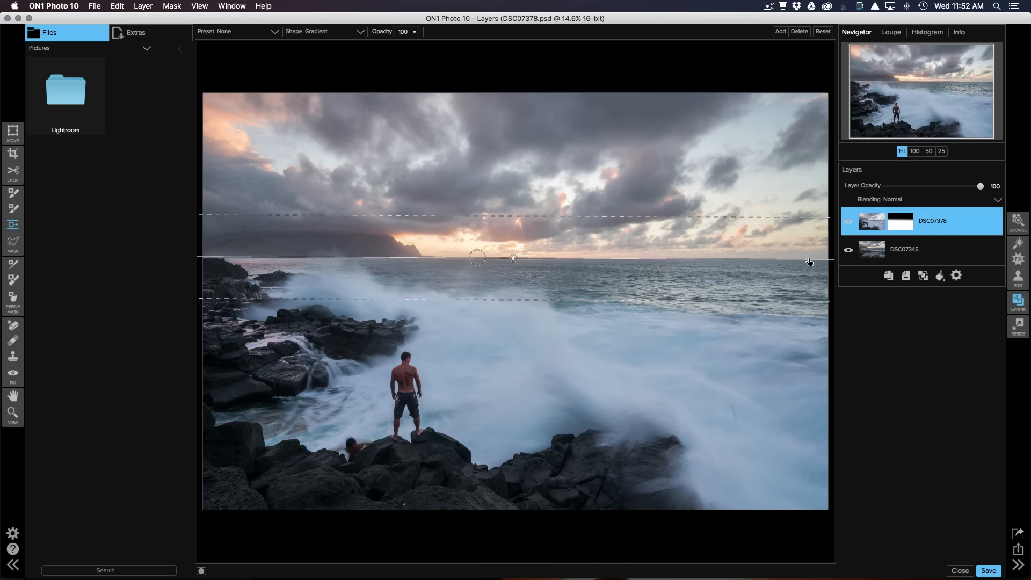
{"action": "left_click_drag", "start_coordinate": [805, 261], "coordinate": [802, 266]}
{"action": "left_click_drag", "start_coordinate": [489, 300], "coordinate": [497, 261]}
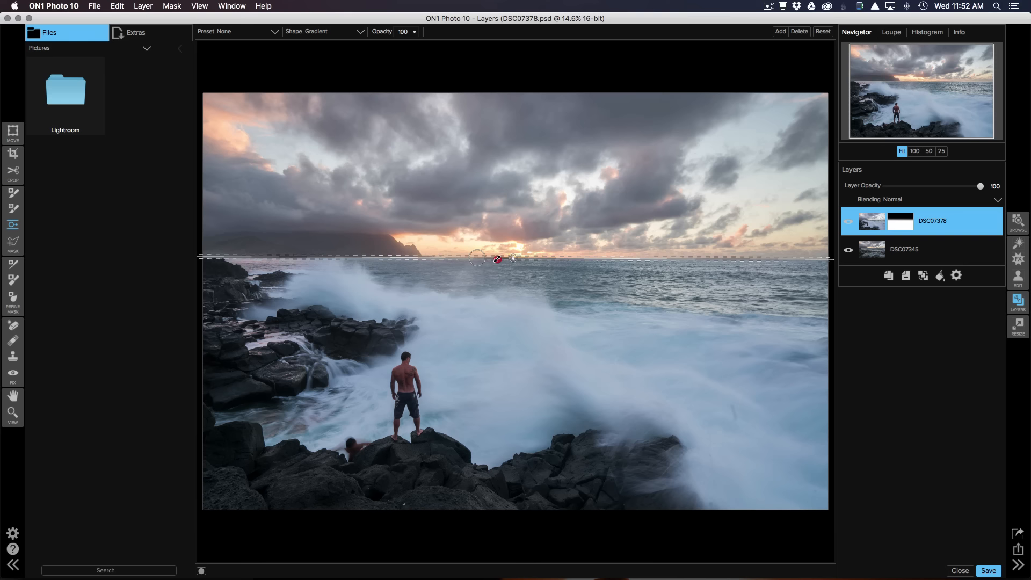
{"action": "left_click_drag", "start_coordinate": [497, 261], "coordinate": [553, 280]}
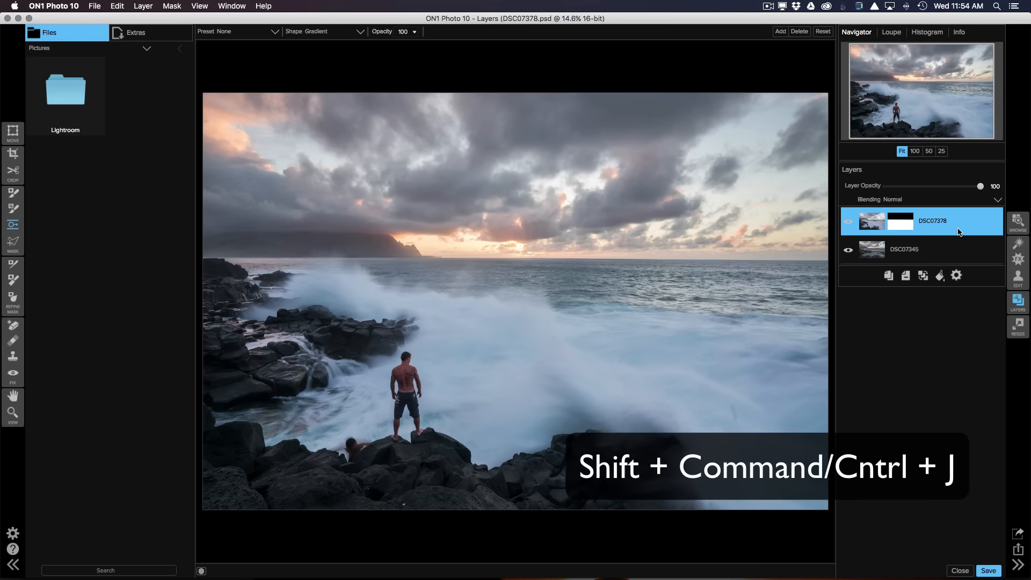
Merge the visible layers into a new top layer and retouch the spots in the white water and sky with a size 150 brush.
{"action": "key", "text": "super+shift+j"}
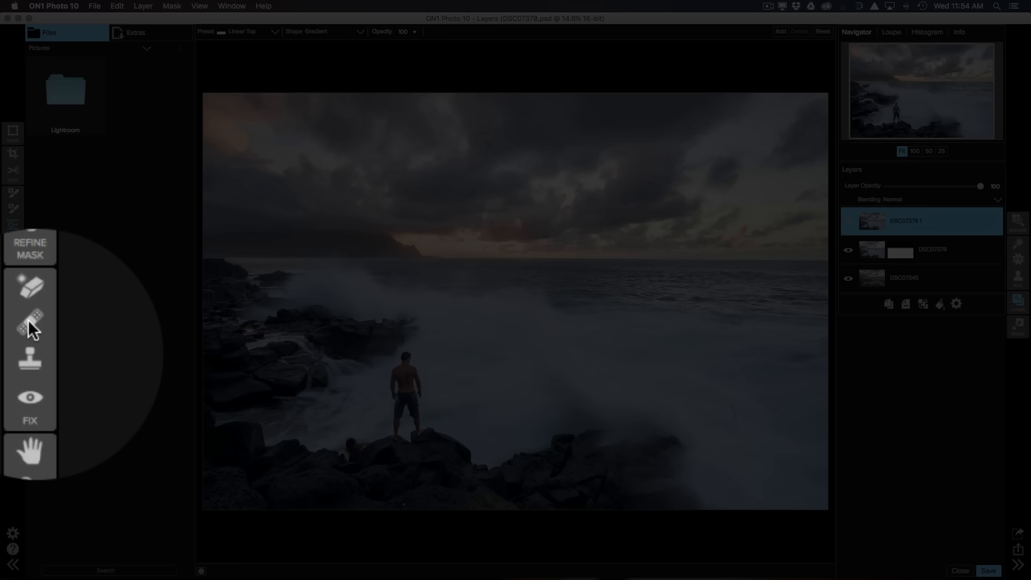
{"action": "left_click", "coordinate": [13, 341]}
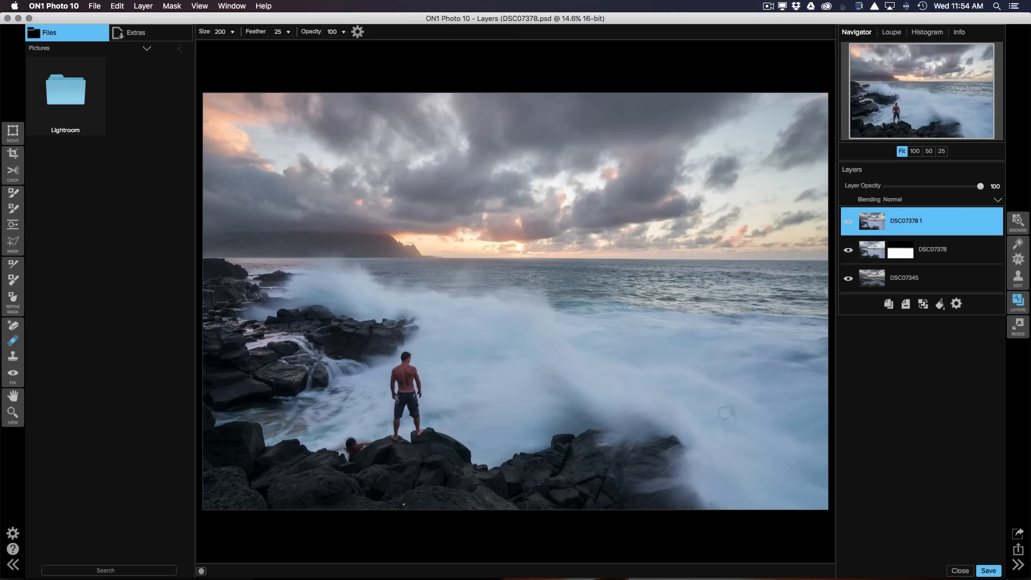
{"action": "key", "text": "bracketleft"}
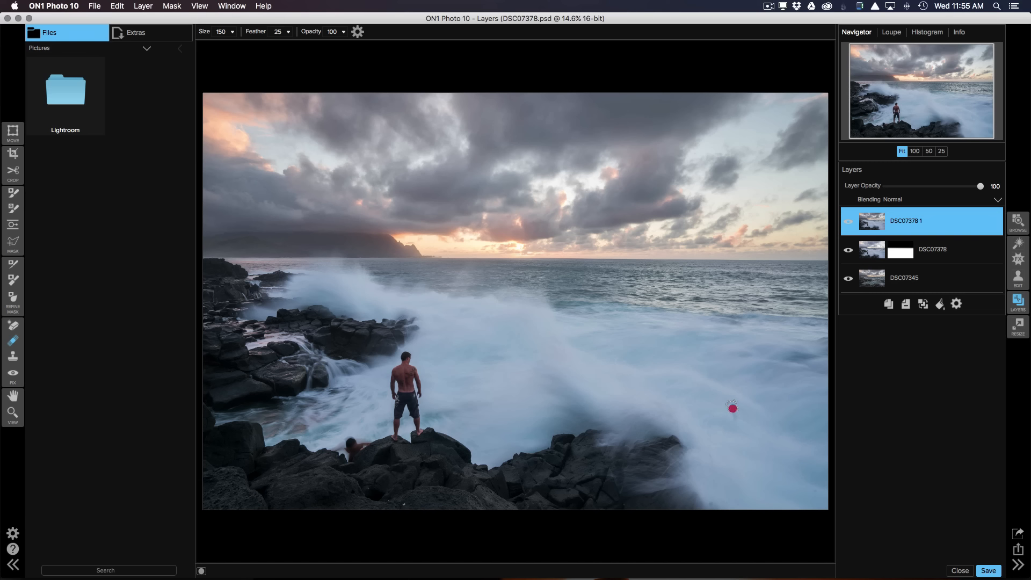
{"action": "left_click_drag", "start_coordinate": [733, 408], "coordinate": [733, 422]}
{"action": "left_click", "coordinate": [732, 417]}
{"action": "left_click_drag", "start_coordinate": [711, 438], "coordinate": [713, 463]}
{"action": "left_click", "coordinate": [713, 504]}
{"action": "left_click", "coordinate": [811, 493]}
{"action": "left_click", "coordinate": [624, 109]}
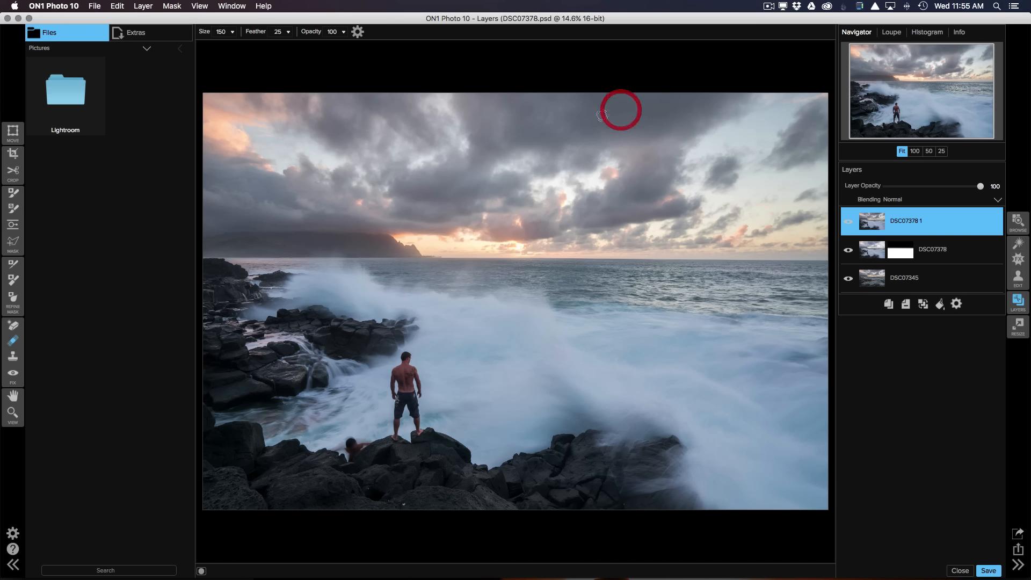
{"action": "left_click", "coordinate": [334, 119]}
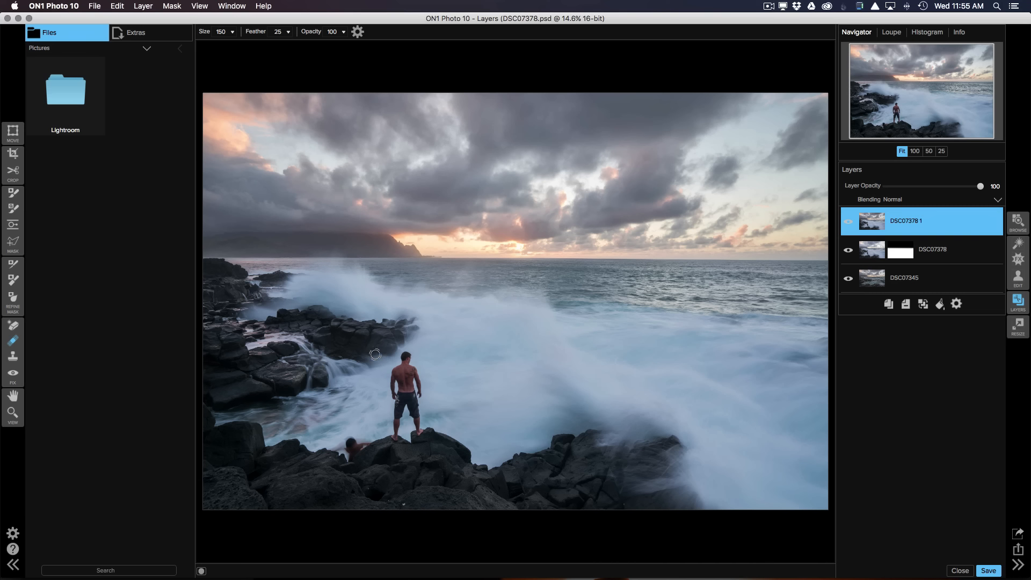
Retouch the small spots on the foreground rocks and nearby water with the brush reduced to size 100.
{"action": "key", "text": "["}
{"action": "left_click", "coordinate": [440, 477]}
{"action": "left_click", "coordinate": [386, 496]}
{"action": "left_click", "coordinate": [368, 486]}
{"action": "left_click", "coordinate": [539, 459]}
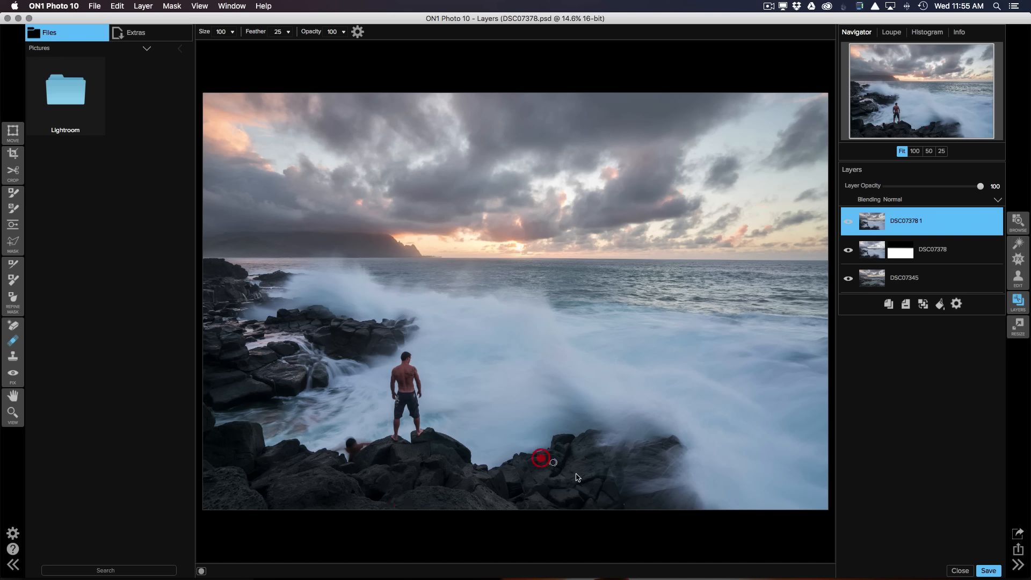
{"action": "left_click", "coordinate": [623, 505]}
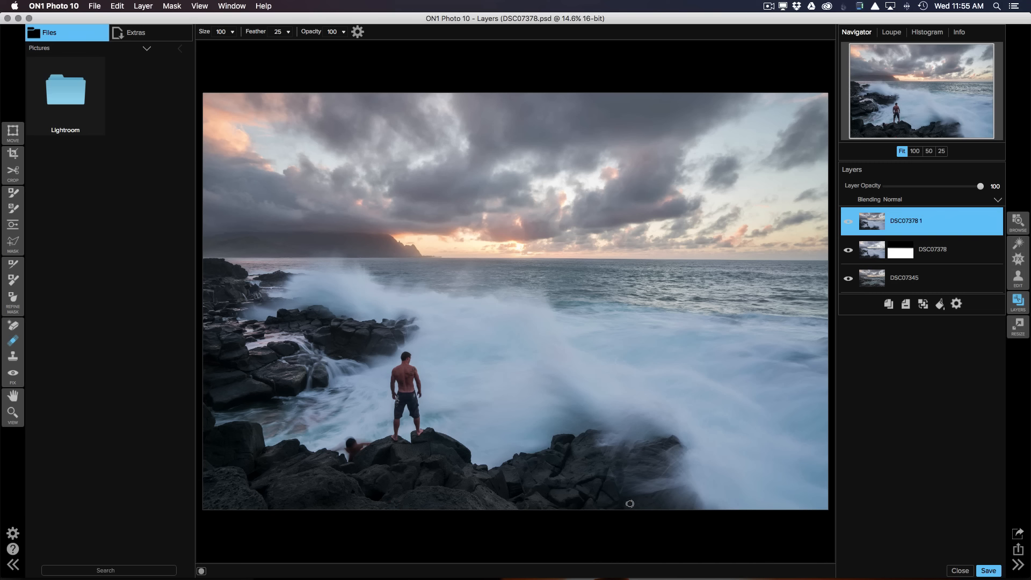
{"action": "left_click", "coordinate": [330, 458]}
{"action": "left_click", "coordinate": [325, 461]}
{"action": "left_click", "coordinate": [616, 358]}
Send the retouched layer to the Effects module and browse the Landscape presets.
{"action": "left_click", "coordinate": [1018, 261]}
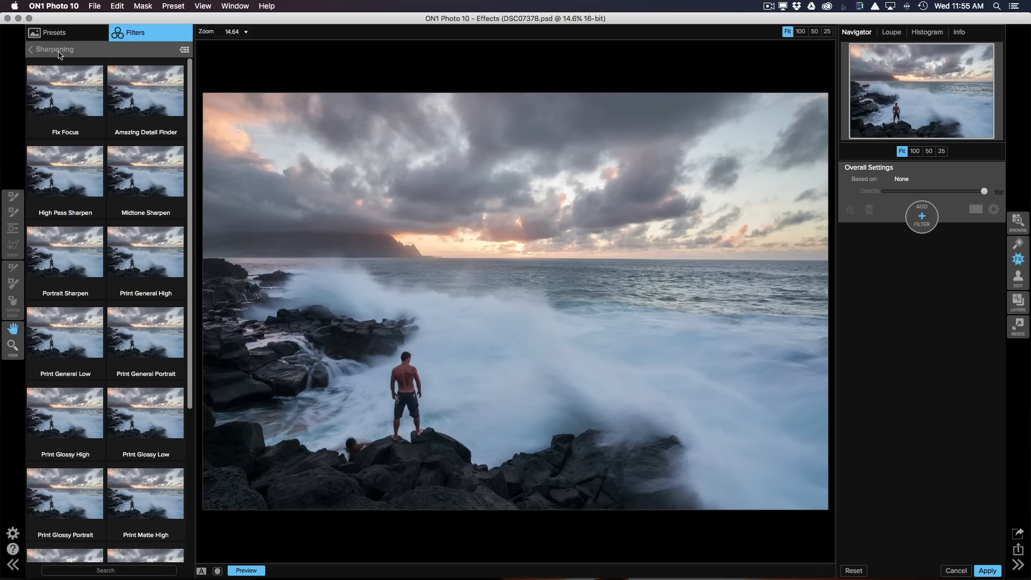
{"action": "left_click", "coordinate": [47, 52]}
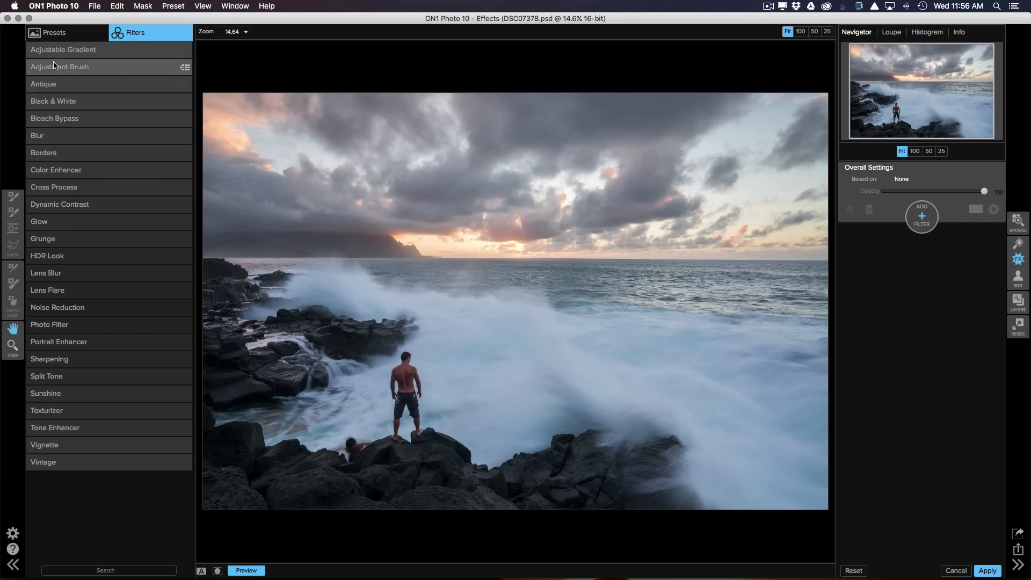
{"action": "left_click", "coordinate": [78, 33]}
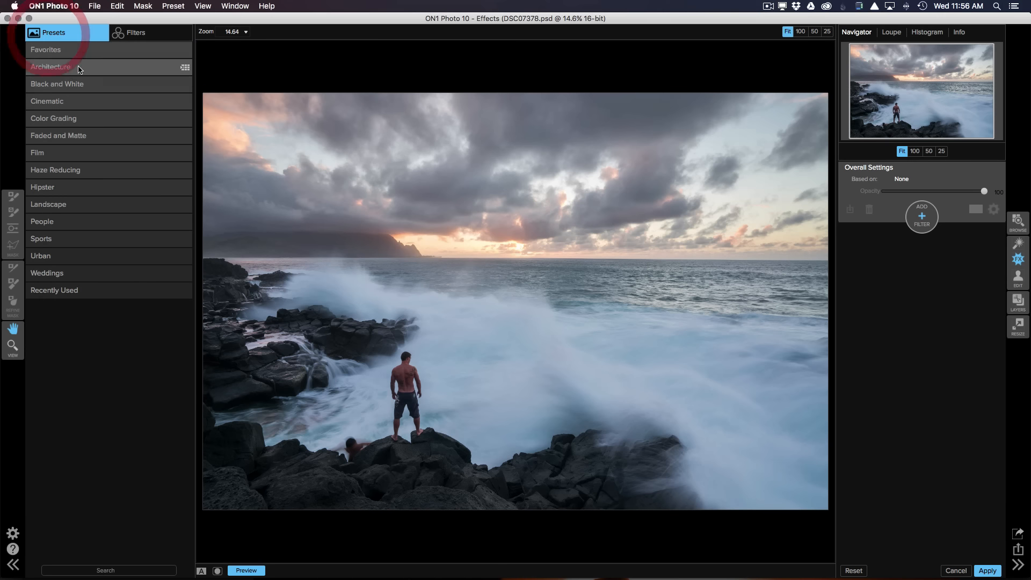
{"action": "left_click", "coordinate": [54, 204]}
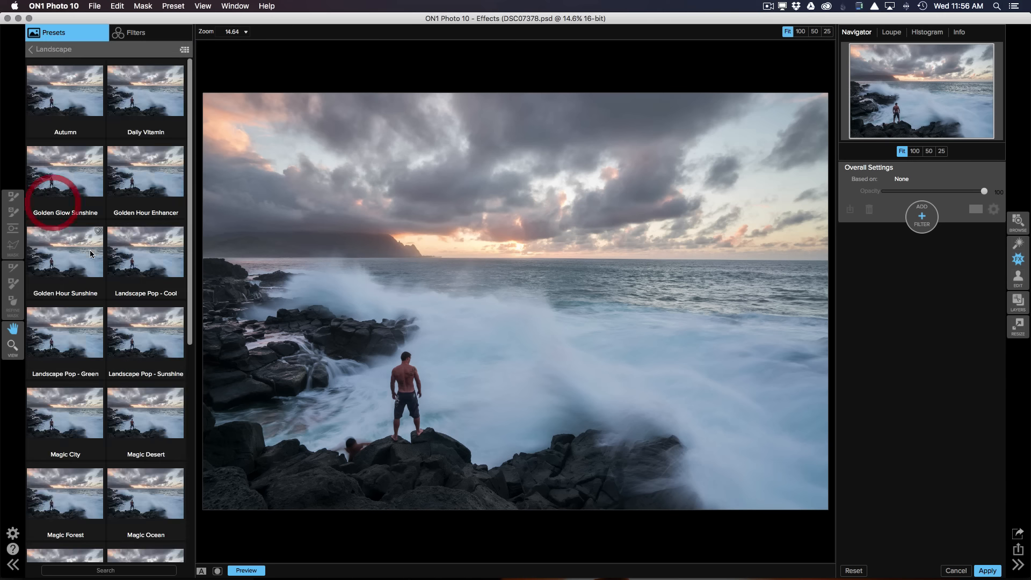
{"action": "left_click", "coordinate": [196, 109]}
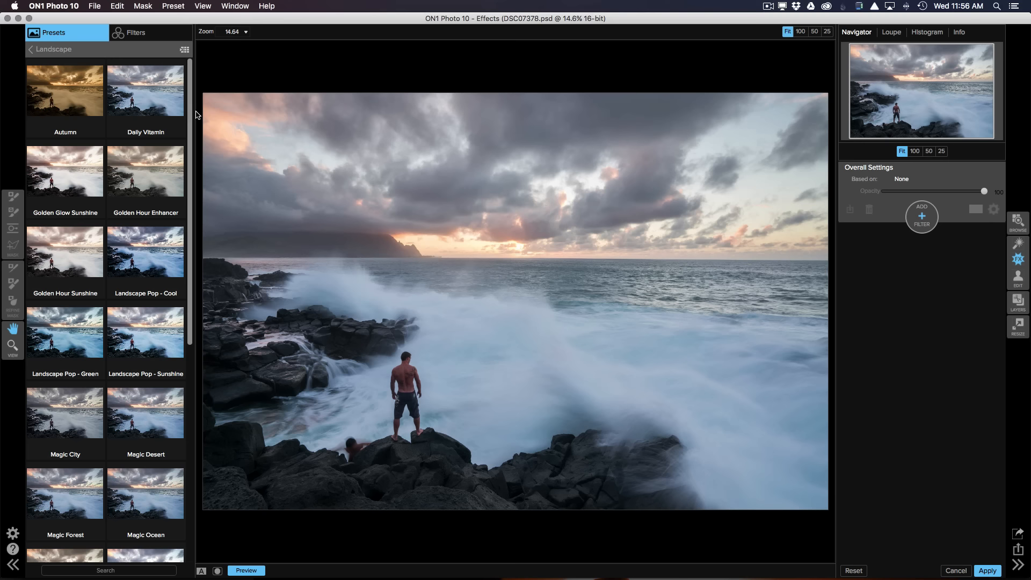
{"action": "left_click_drag", "start_coordinate": [191, 112], "coordinate": [214, 224]}
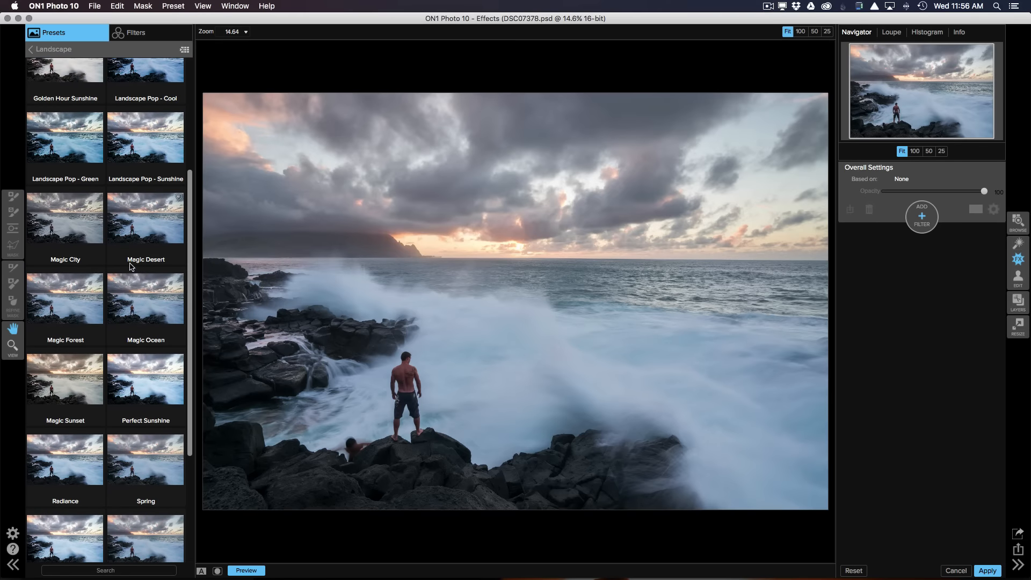
Try the Magic Ocean, Daily Vitamin and Landscape Pop - Sunshine presets on the photo.
{"action": "left_click", "coordinate": [151, 290]}
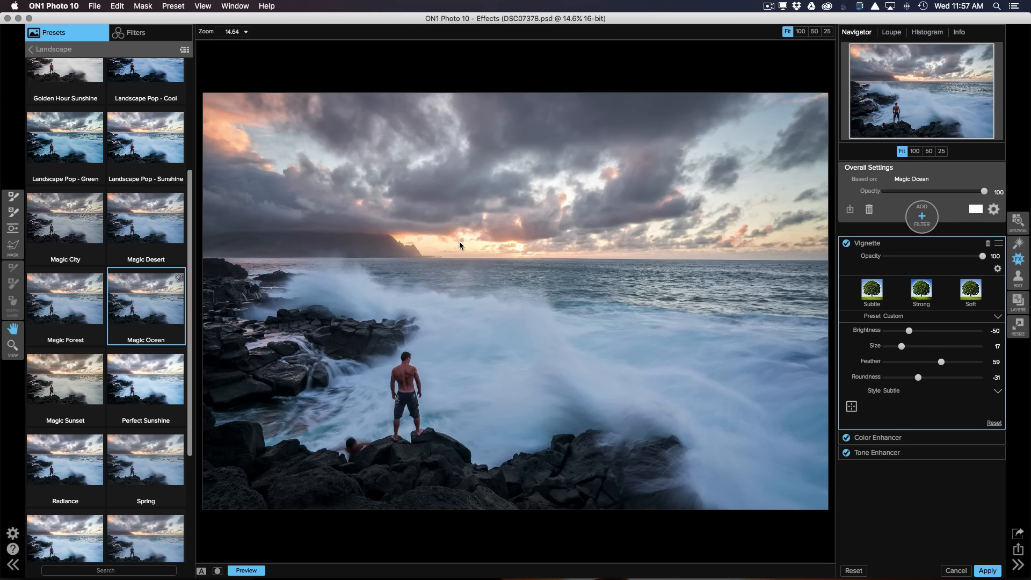
{"action": "left_click_drag", "start_coordinate": [187, 224], "coordinate": [172, 73]}
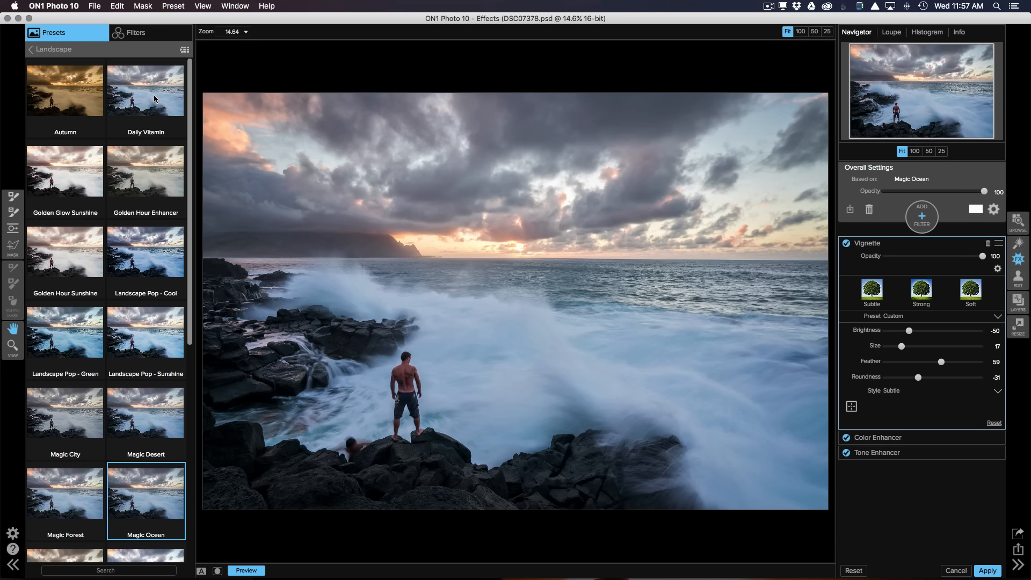
{"action": "left_click", "coordinate": [159, 102]}
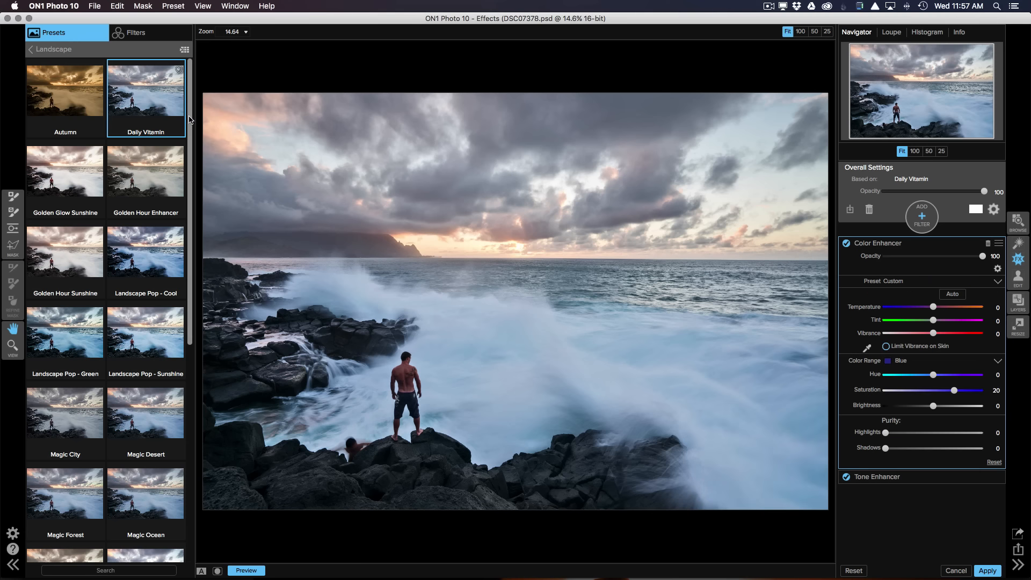
{"action": "left_click_drag", "start_coordinate": [190, 121], "coordinate": [191, 148]}
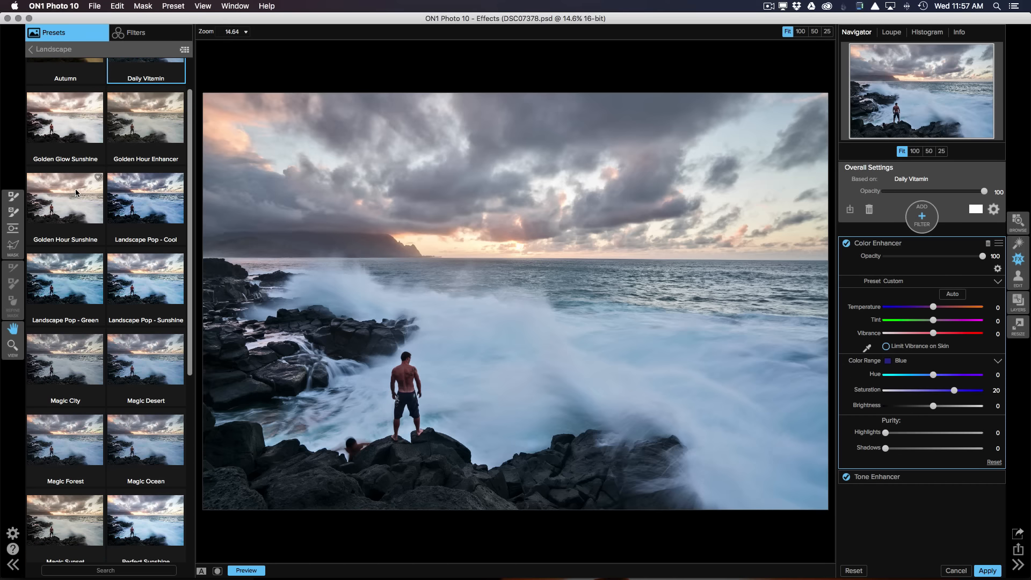
{"action": "left_click_drag", "start_coordinate": [189, 175], "coordinate": [191, 206]}
{"action": "left_click", "coordinate": [157, 210]}
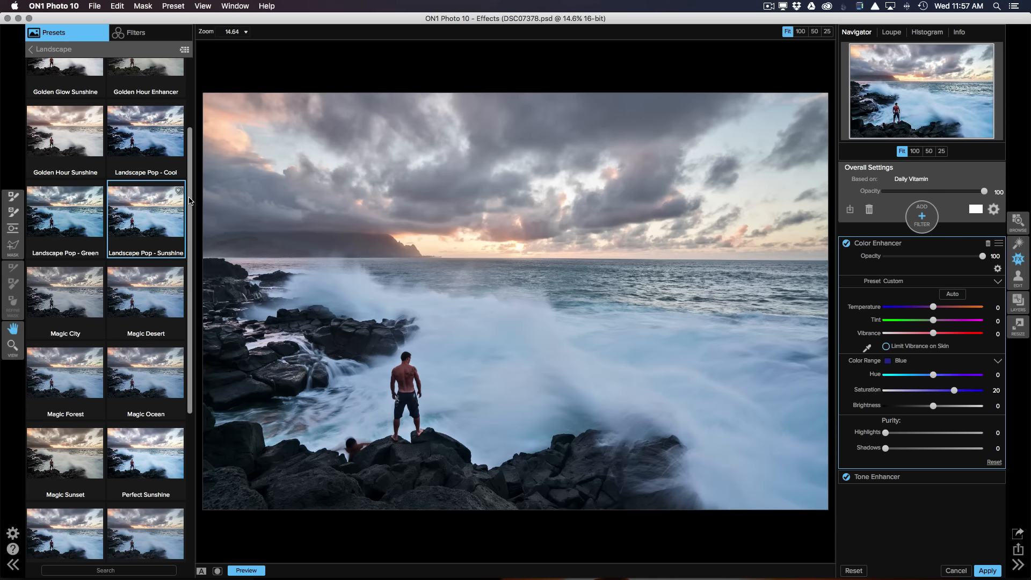
Apply the Magic Ocean preset and turn off its Vignette filter after comparing the photo with and without it.
{"action": "left_click_drag", "start_coordinate": [188, 201], "coordinate": [192, 232]}
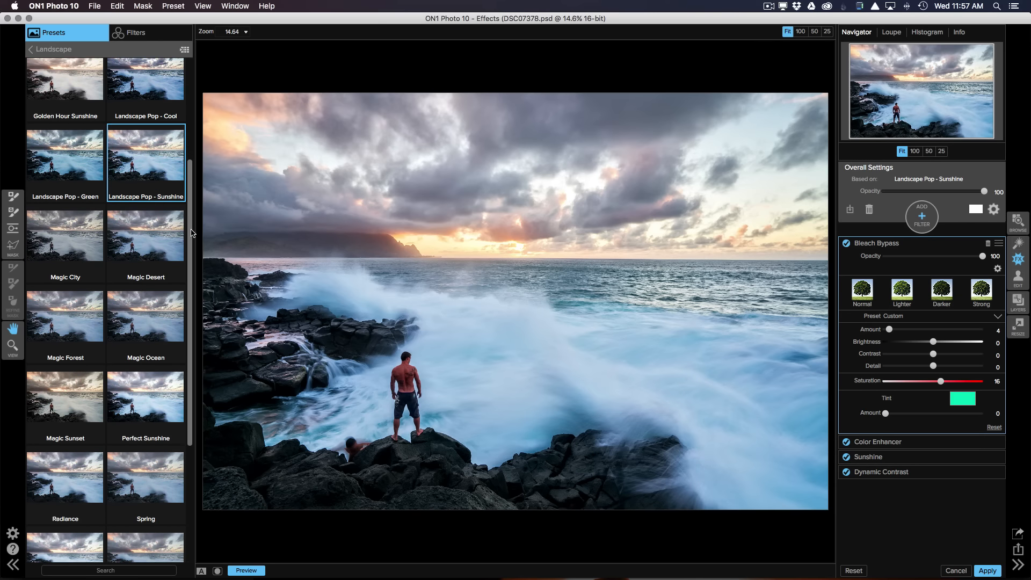
{"action": "left_click", "coordinate": [150, 306]}
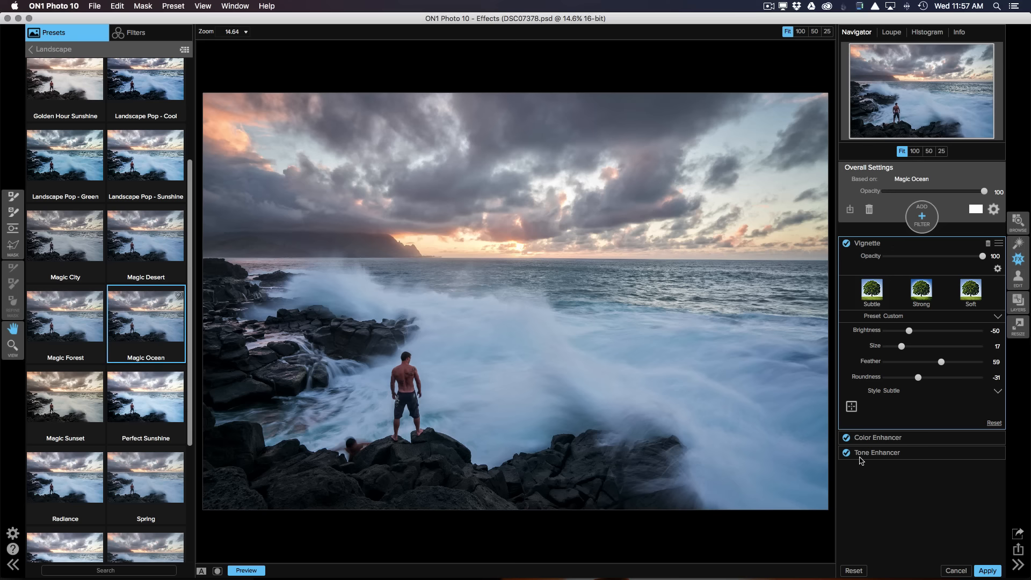
{"action": "left_click", "coordinate": [847, 244]}
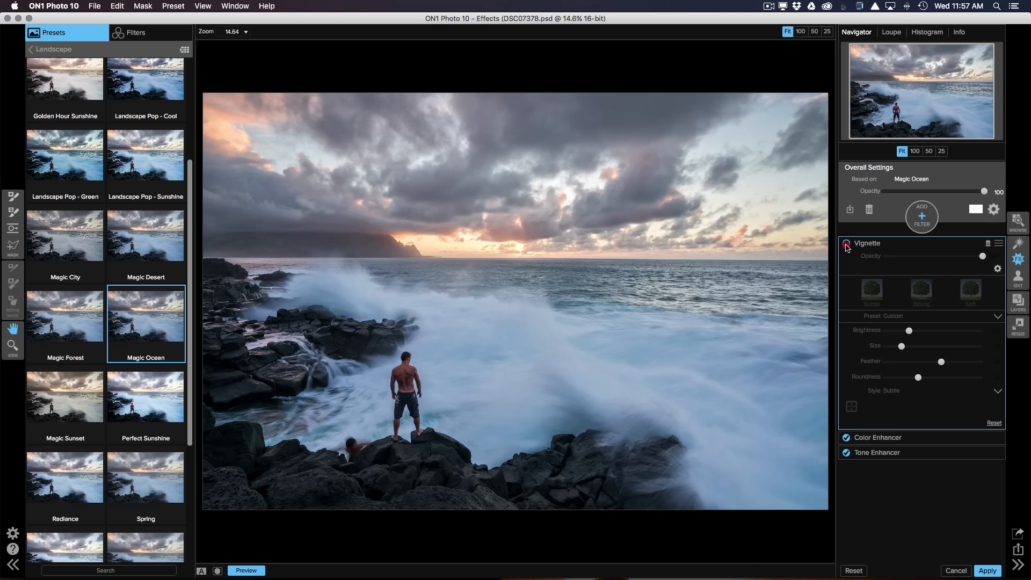
{"action": "left_click", "coordinate": [847, 245]}
{"action": "left_click", "coordinate": [846, 246]}
{"action": "left_click", "coordinate": [846, 245]}
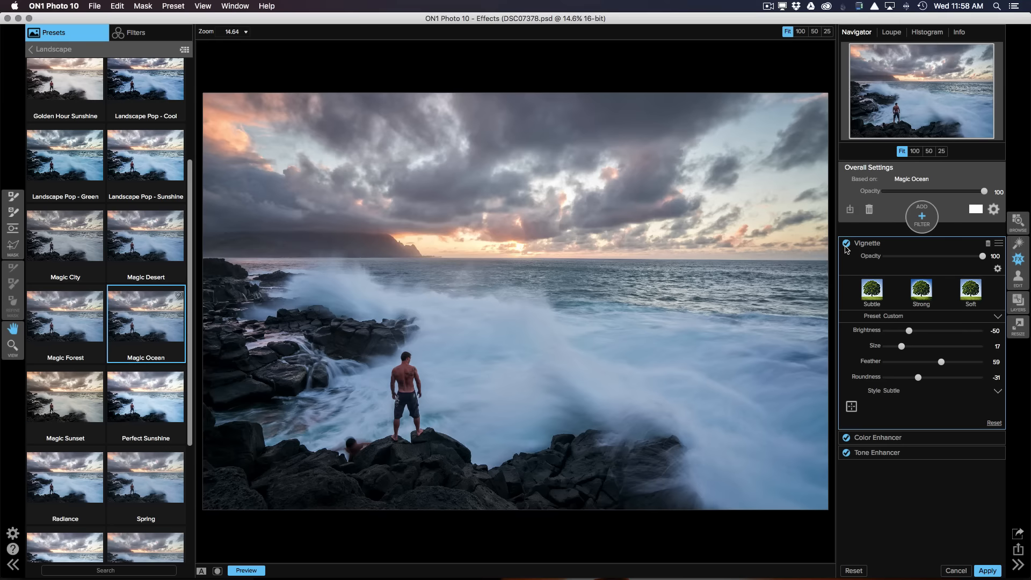
{"action": "left_click", "coordinate": [846, 245]}
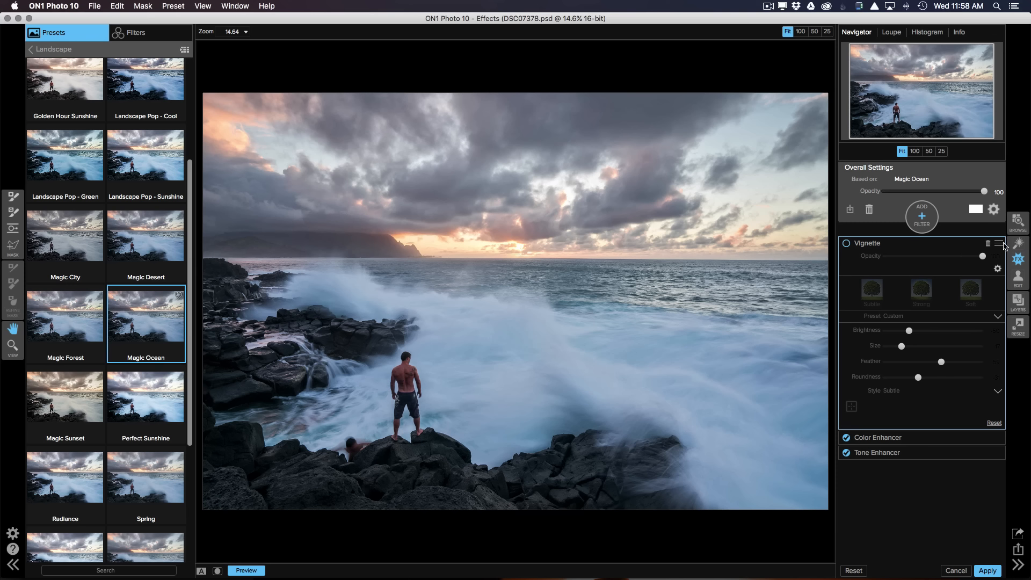
Set the Color Enhancer filter's Saturation to 32 and Temperature to -6.
{"action": "left_click", "coordinate": [886, 438]}
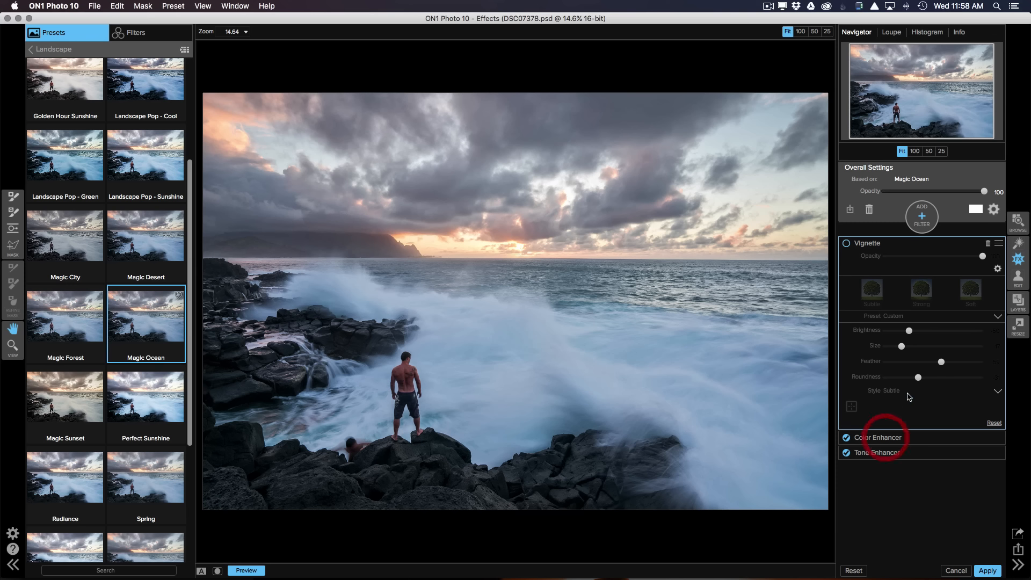
{"action": "left_click", "coordinate": [868, 439]}
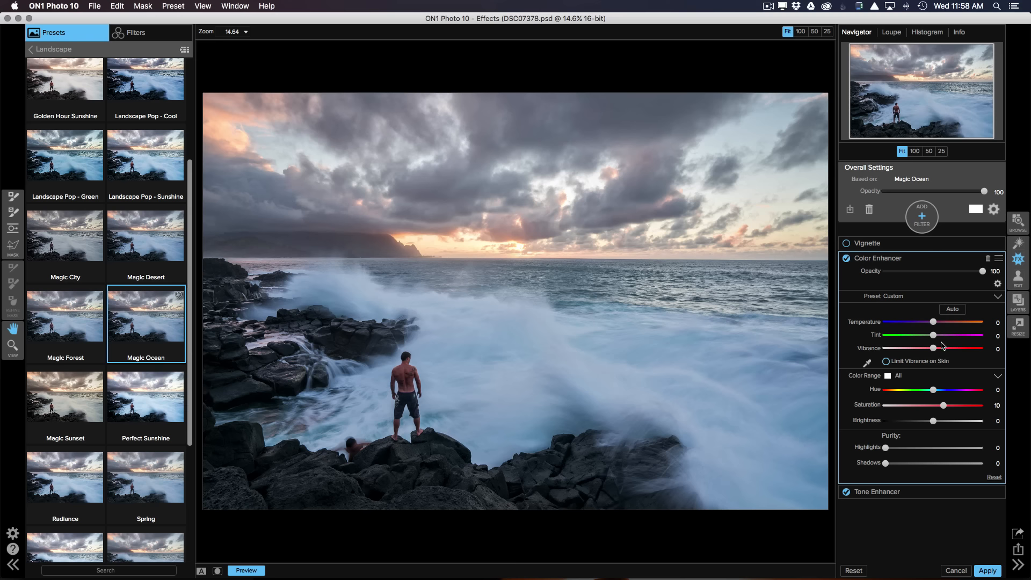
{"action": "left_click_drag", "start_coordinate": [945, 408], "coordinate": [964, 409]}
{"action": "left_click_drag", "start_coordinate": [963, 409], "coordinate": [961, 409]}
{"action": "mouse_move", "coordinate": [934, 323]}
{"action": "left_mouse_down"}
{"action": "mouse_move", "coordinate": [920, 325]}
{"action": "mouse_move", "coordinate": [946, 328]}
{"action": "mouse_move", "coordinate": [927, 333]}
{"action": "left_mouse_up"}
Review the Tone Enhancer settings with Color Enhancer off and on, and apply the effects with Color Enhancer enabled.
{"action": "left_click", "coordinate": [885, 491]}
{"action": "left_click", "coordinate": [846, 259]}
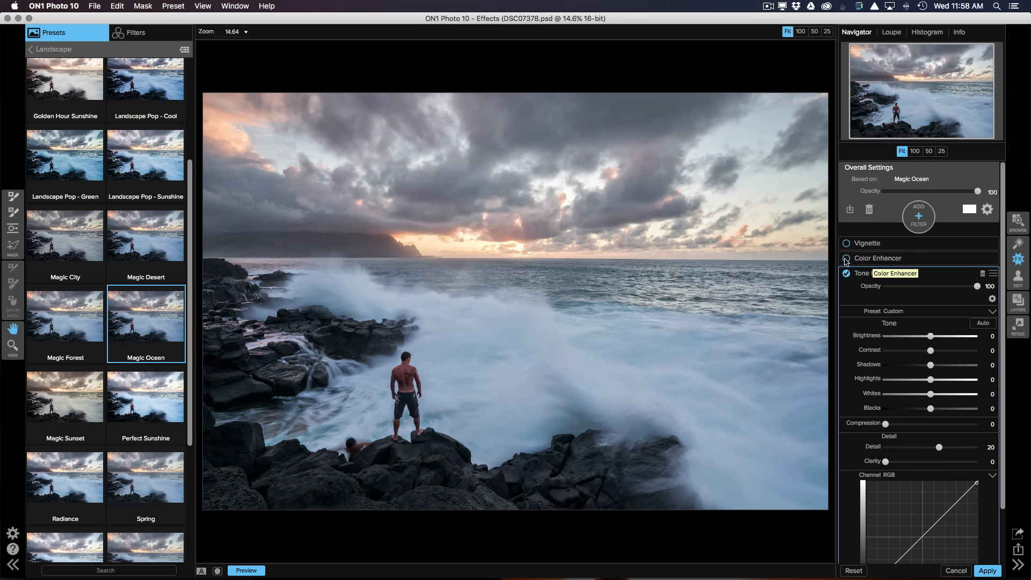
{"action": "left_click", "coordinate": [847, 260]}
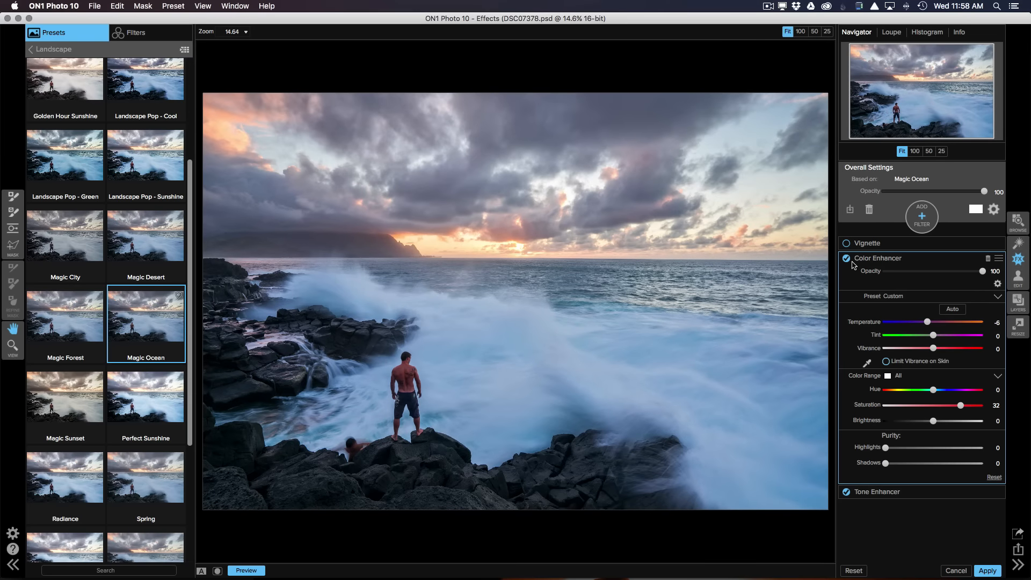
{"action": "left_click", "coordinate": [888, 493]}
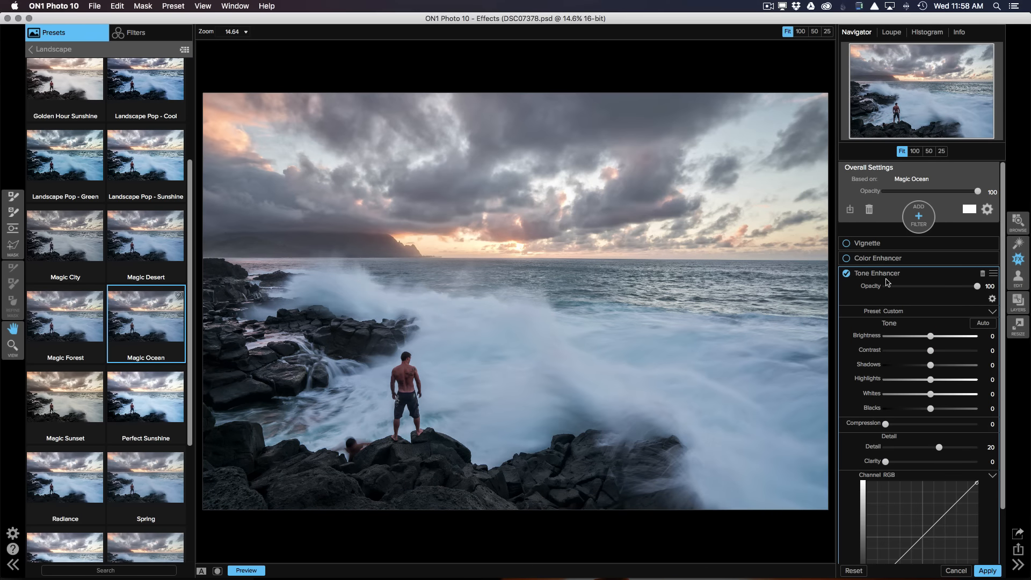
{"action": "scroll", "coordinate": [927, 383], "scroll_direction": "down", "scroll_amount": 3}
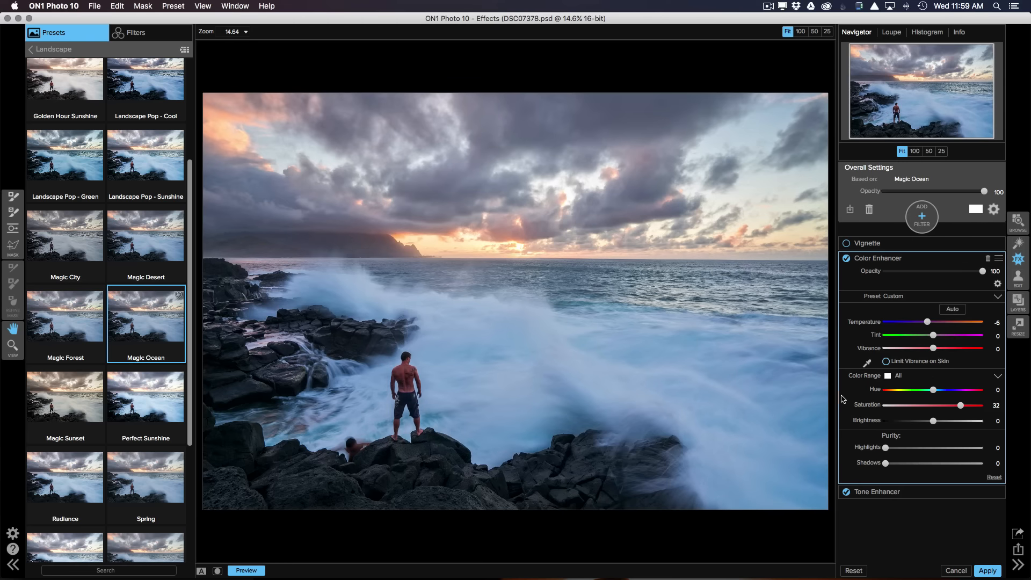
{"action": "left_click", "coordinate": [987, 571]}
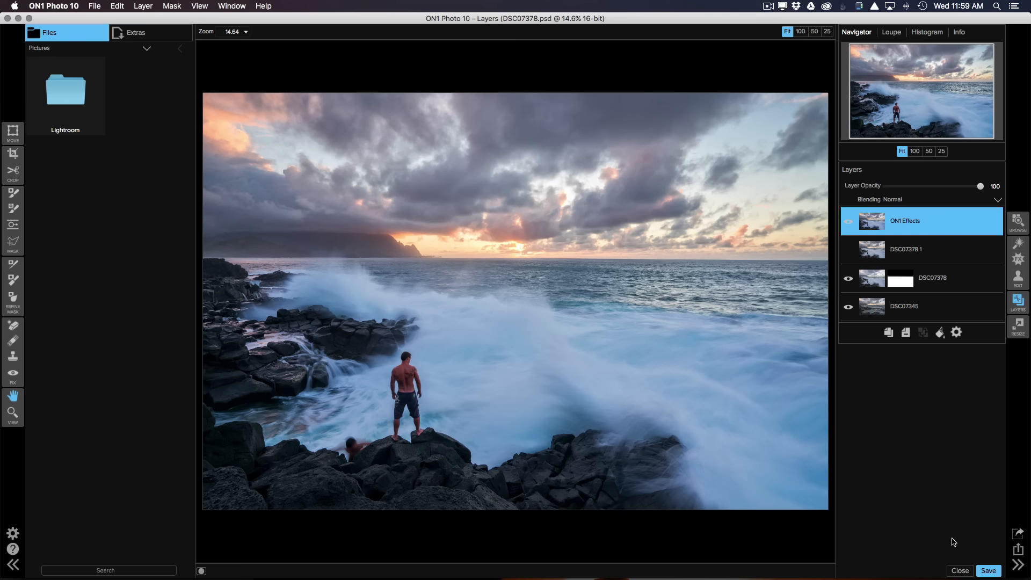
Copy the mask from the DSC07378 layer and paste it onto the ON1 Effects layer.
{"action": "right_click", "coordinate": [902, 284]}
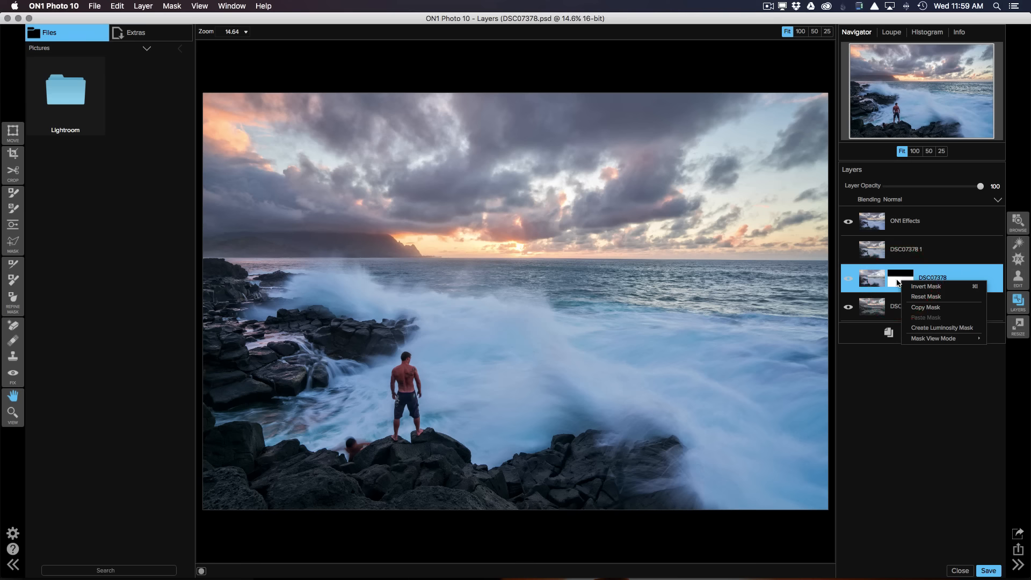
{"action": "left_click", "coordinate": [923, 307]}
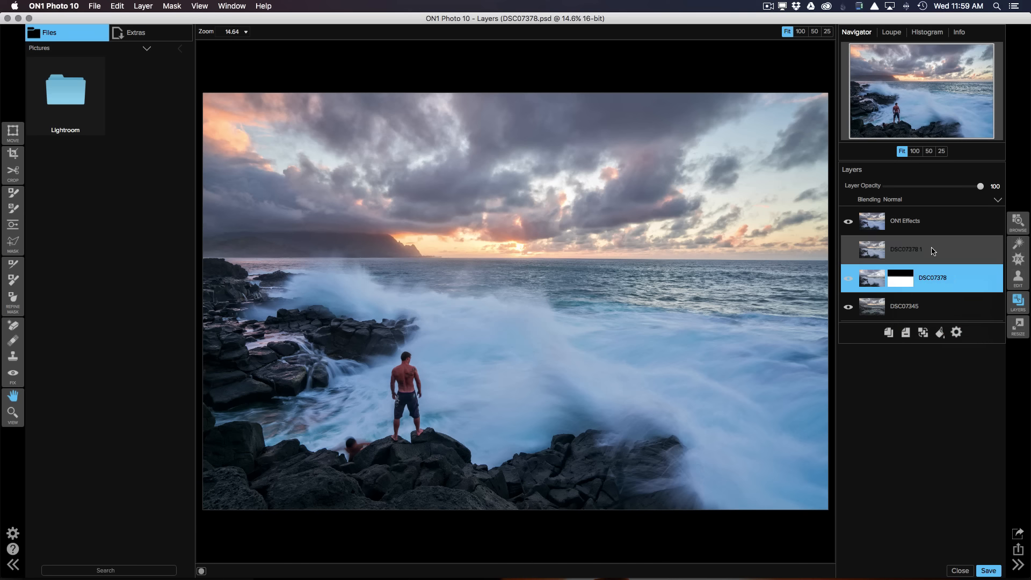
{"action": "left_click", "coordinate": [925, 222]}
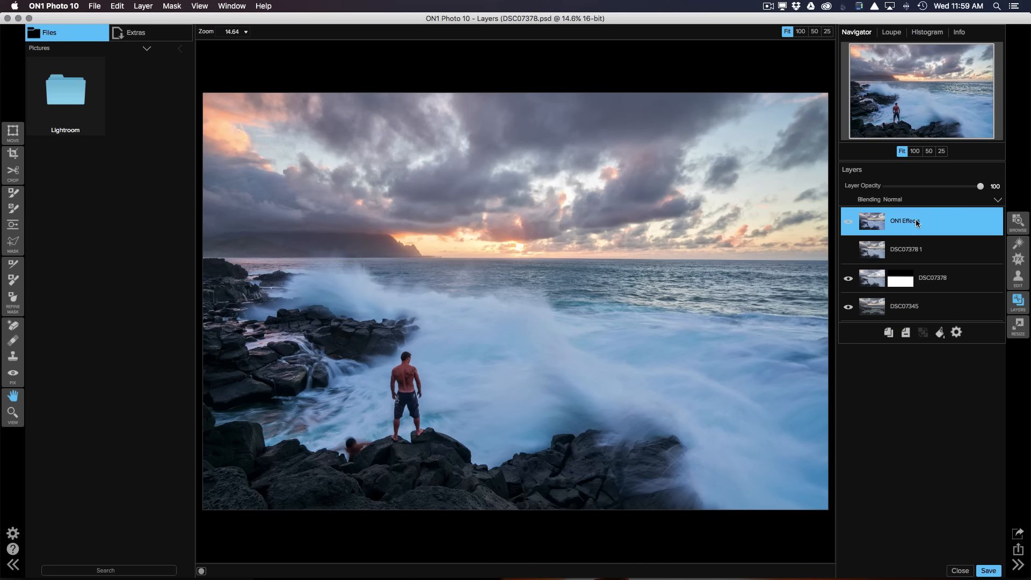
{"action": "right_click", "coordinate": [918, 223]}
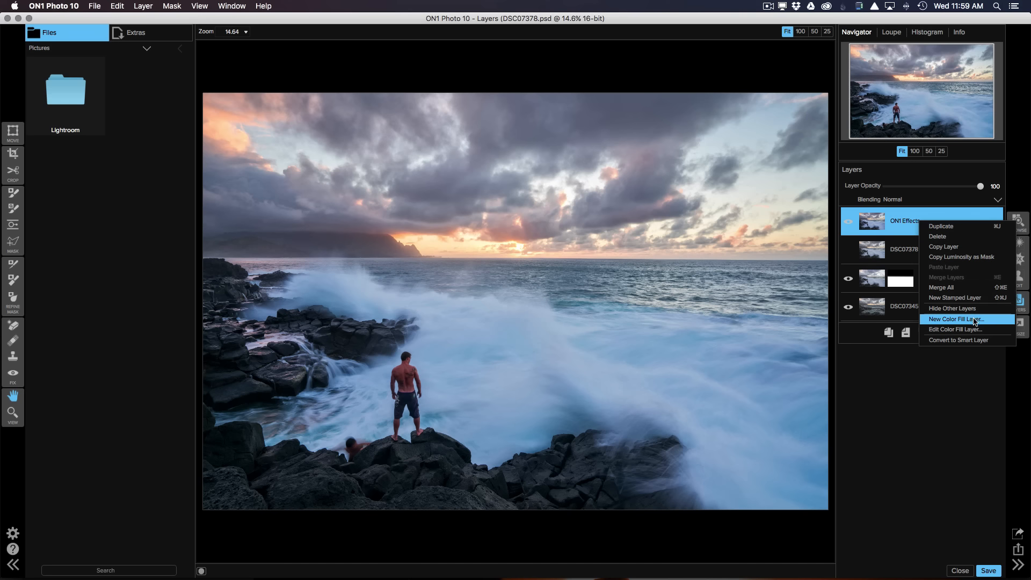
{"action": "left_click", "coordinate": [906, 215]}
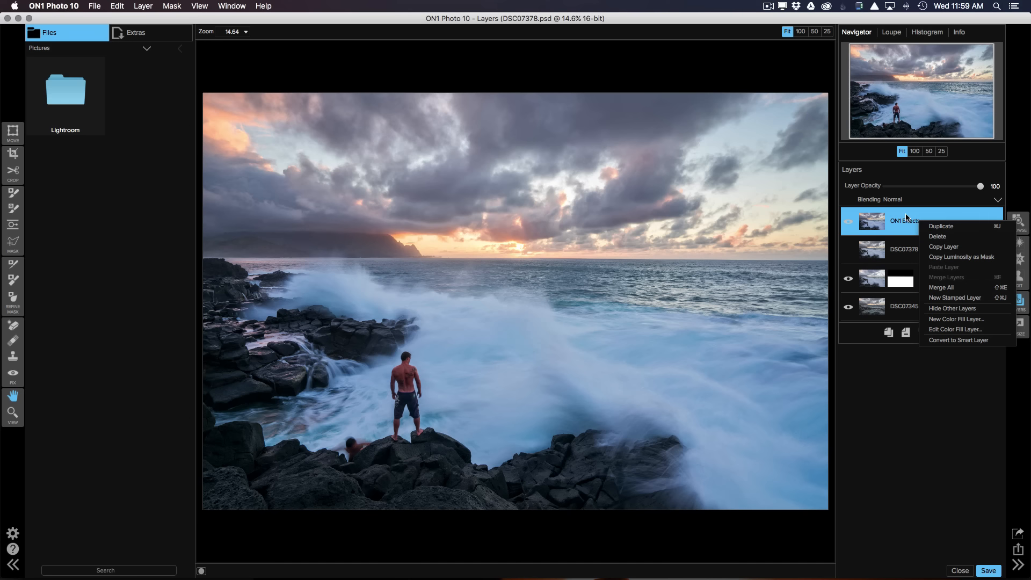
{"action": "left_click", "coordinate": [172, 6]}
{"action": "left_click", "coordinate": [181, 55]}
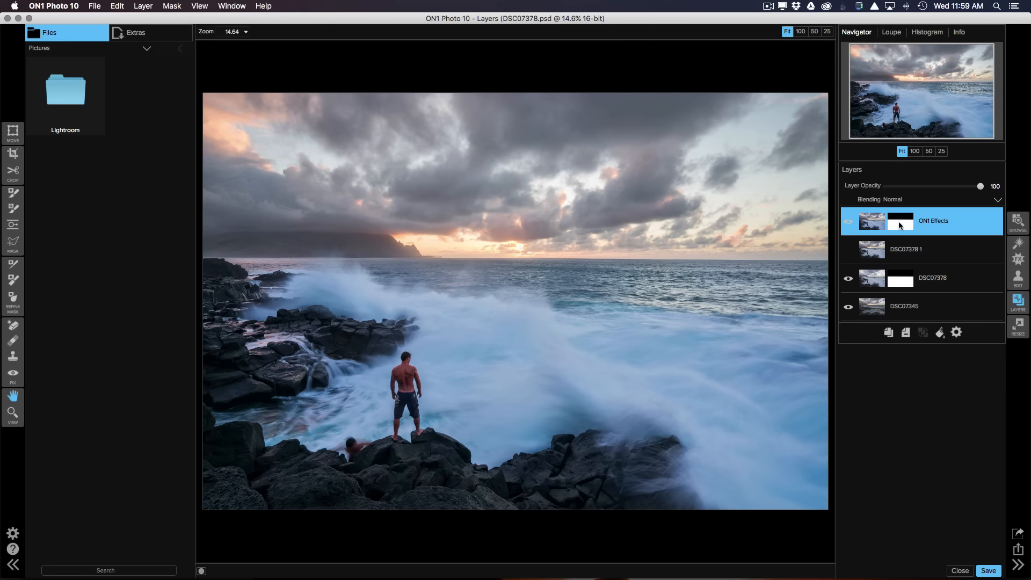
Invert the ON1 Effects layer's pasted mask so the effect applies to the sky and not the water.
{"action": "left_click", "coordinate": [901, 222]}
{"action": "left_click", "coordinate": [172, 6]}
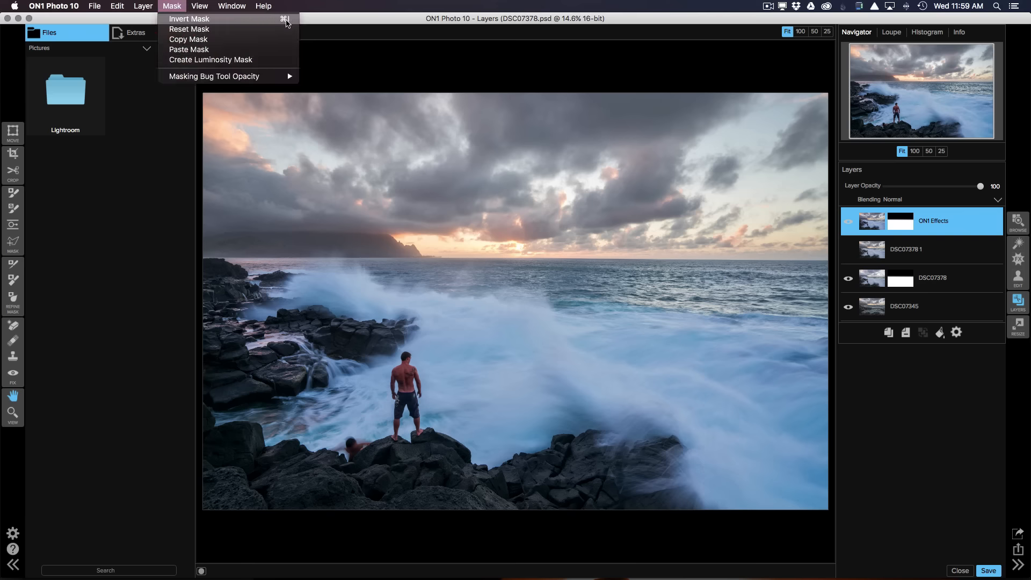
{"action": "left_click", "coordinate": [289, 22]}
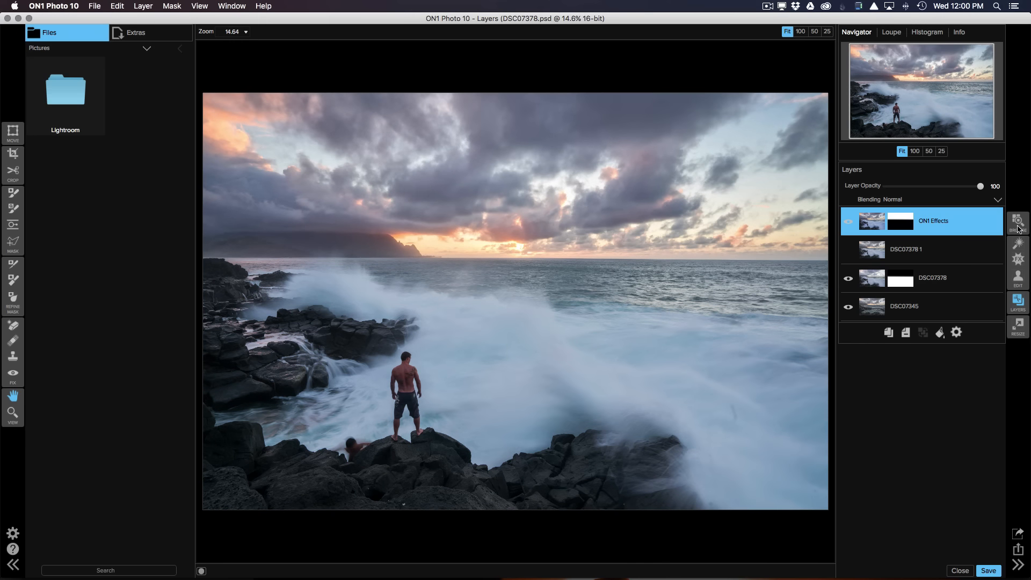
Open the photo in Effects and try the Subtle Sunshine preset from the Landscape presets.
{"action": "left_click", "coordinate": [1018, 260]}
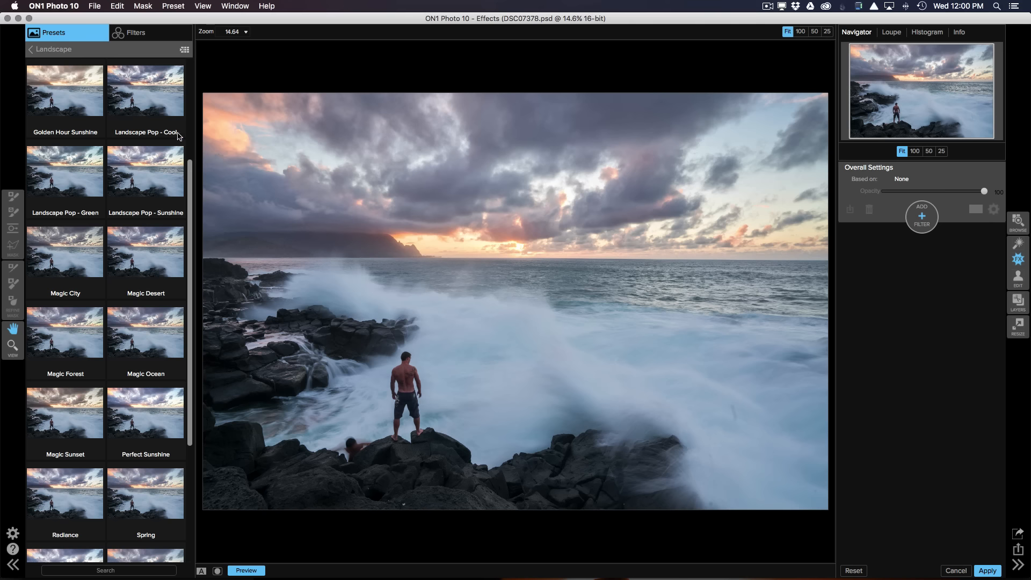
{"action": "scroll", "coordinate": [193, 194], "scroll_direction": "down", "scroll_amount": 1}
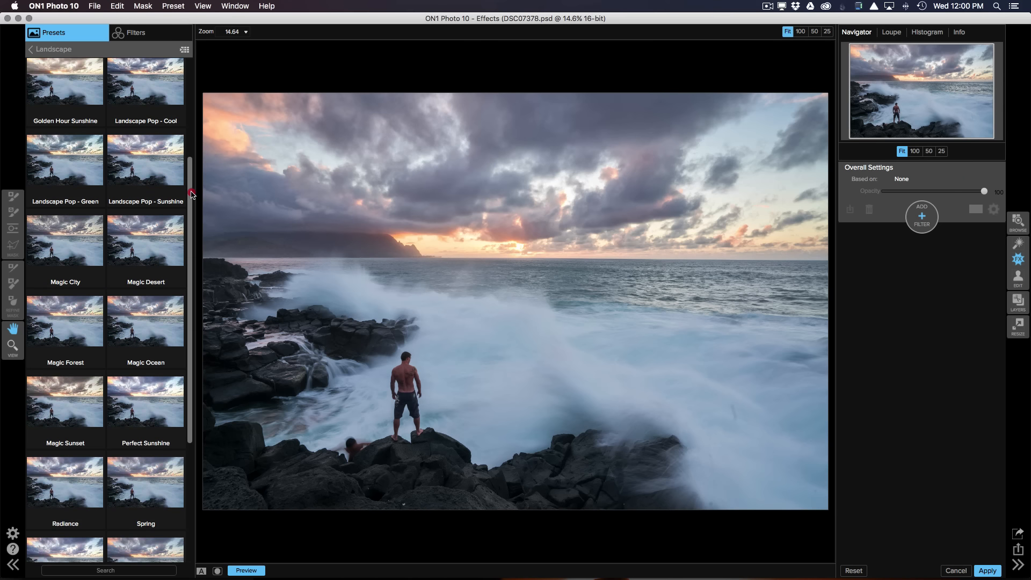
{"action": "scroll", "coordinate": [194, 214], "scroll_direction": "down", "scroll_amount": 5}
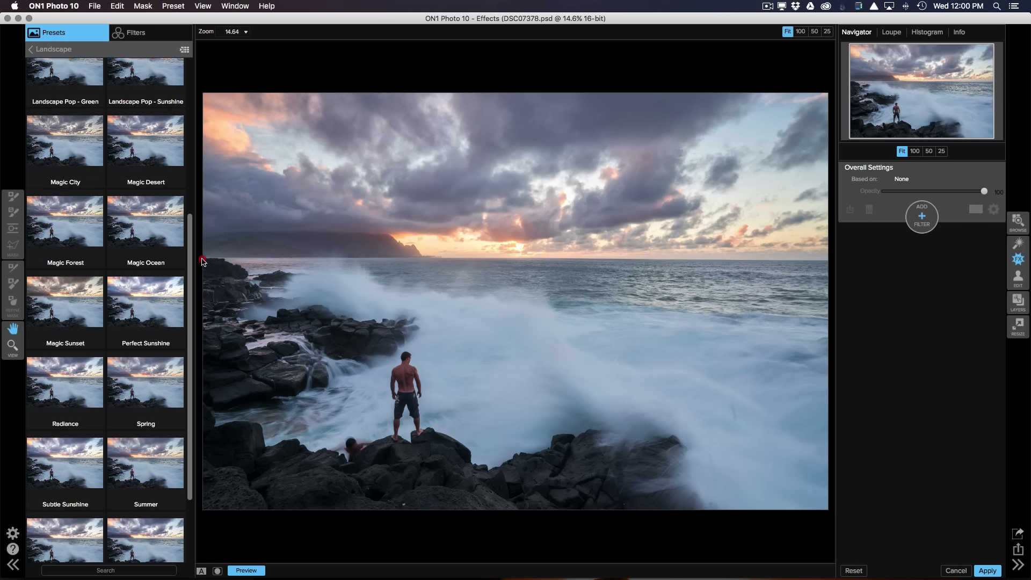
{"action": "scroll", "coordinate": [204, 269], "scroll_direction": "down", "scroll_amount": 3}
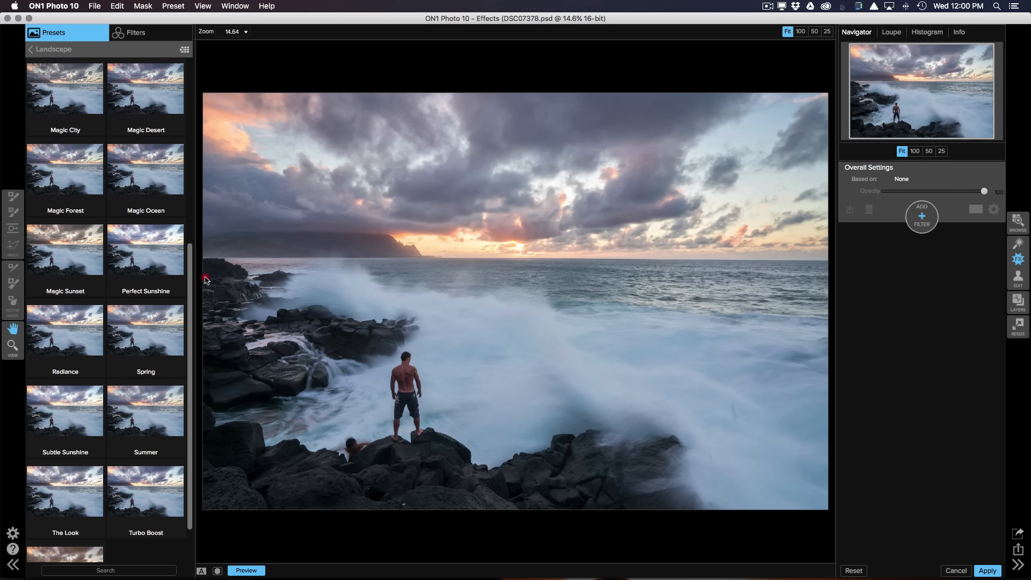
{"action": "scroll", "coordinate": [205, 279], "scroll_direction": "down", "scroll_amount": 3}
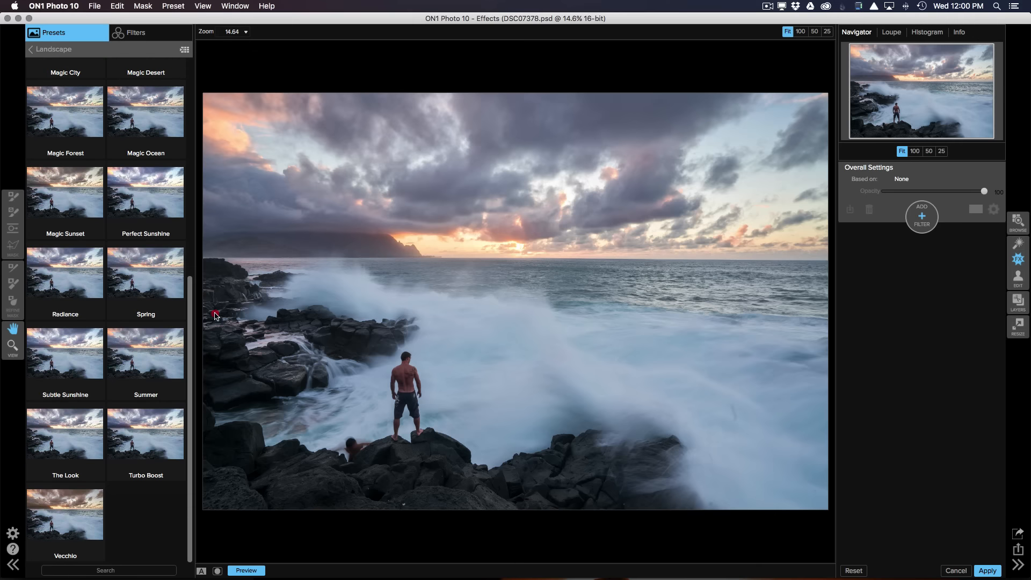
{"action": "scroll", "coordinate": [215, 321], "scroll_direction": "up", "scroll_amount": 5}
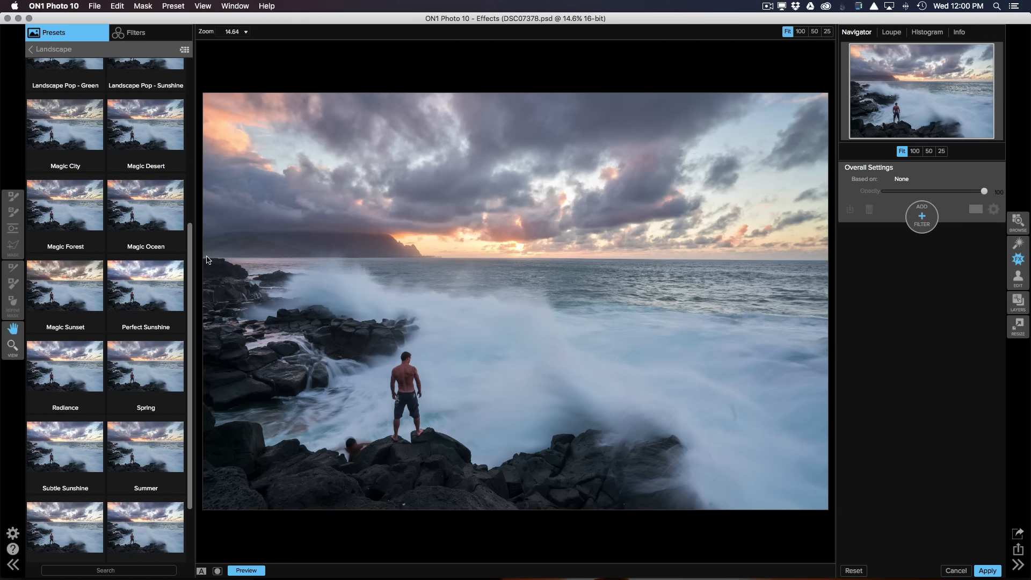
{"action": "scroll", "coordinate": [211, 286], "scroll_direction": "down", "scroll_amount": 2}
{"action": "left_click", "coordinate": [65, 410]}
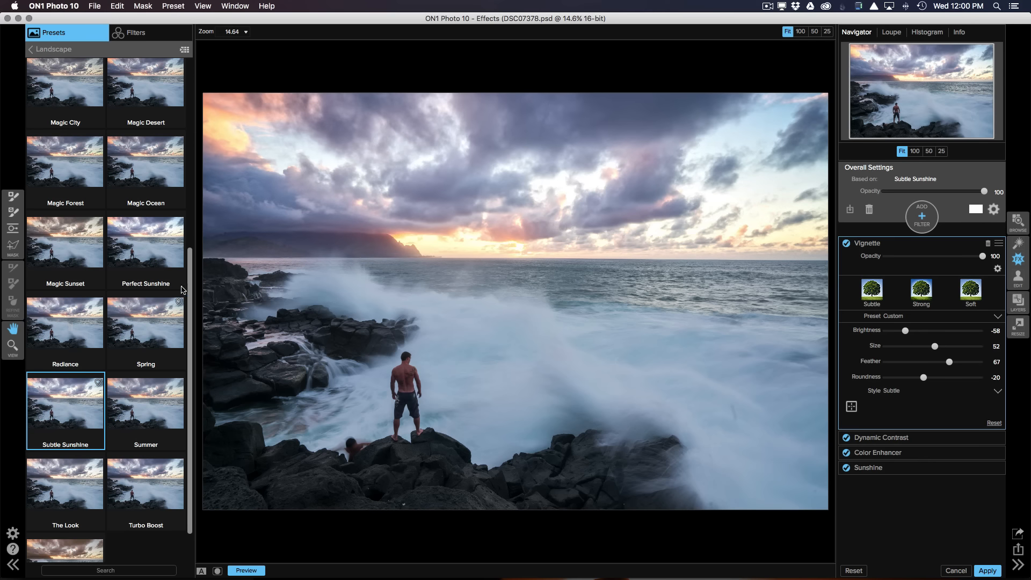
Try the Perfect Sunshine and Landscape Pop - Green presets on the photo.
{"action": "left_click_drag", "start_coordinate": [189, 292], "coordinate": [190, 276]}
{"action": "left_click", "coordinate": [155, 285]}
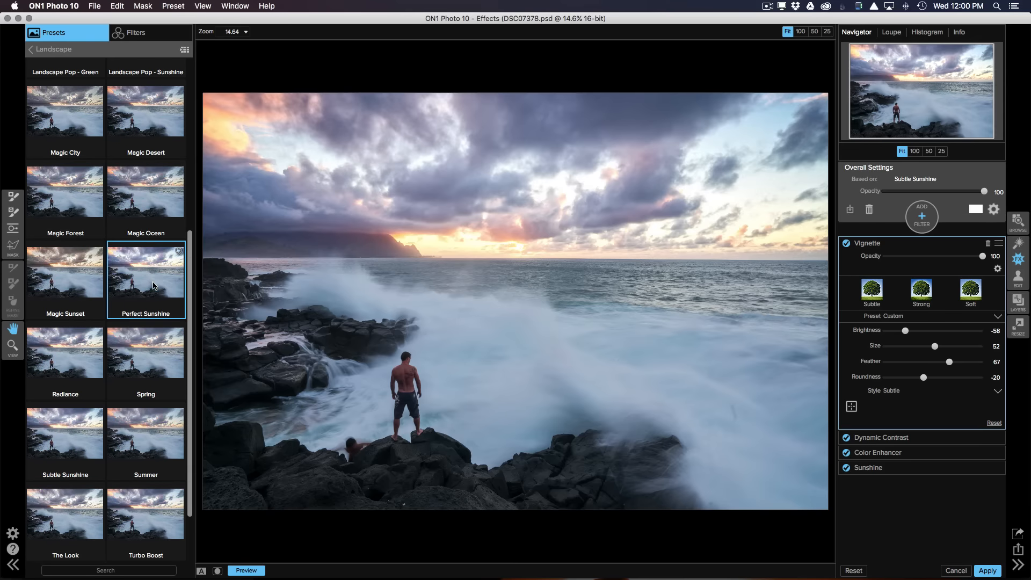
{"action": "left_click_drag", "start_coordinate": [189, 279], "coordinate": [169, 138]}
{"action": "left_click", "coordinate": [63, 317]}
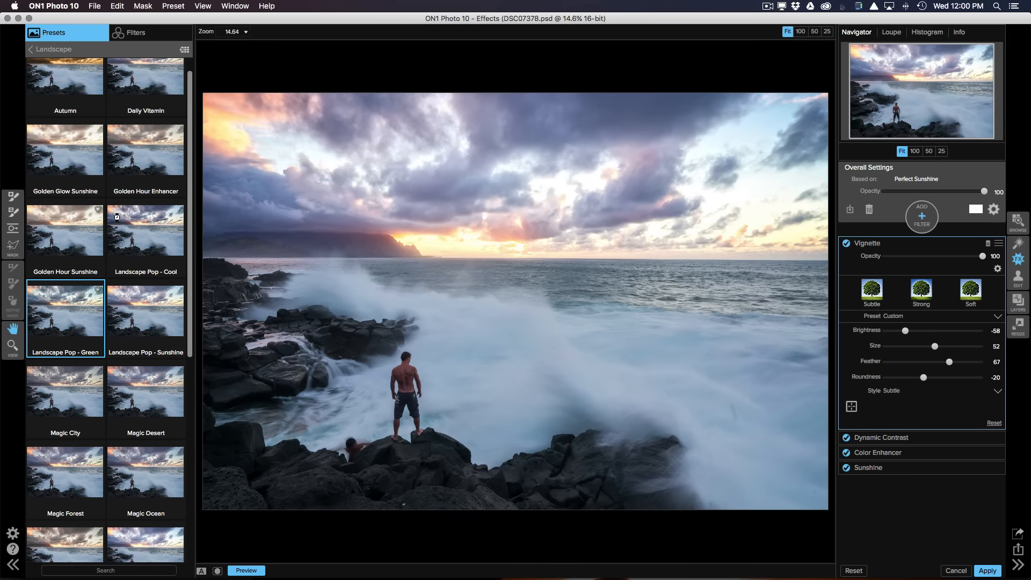
Choose the Landscape Pop - Cool preset and apply the effects as a new layer.
{"action": "left_click", "coordinate": [145, 236]}
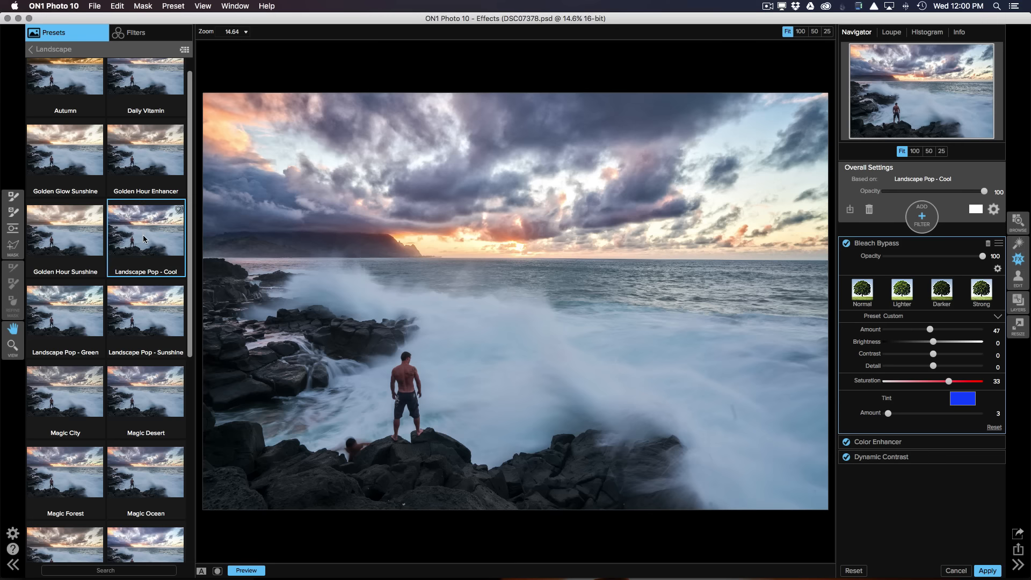
{"action": "left_click_drag", "start_coordinate": [189, 226], "coordinate": [189, 221]}
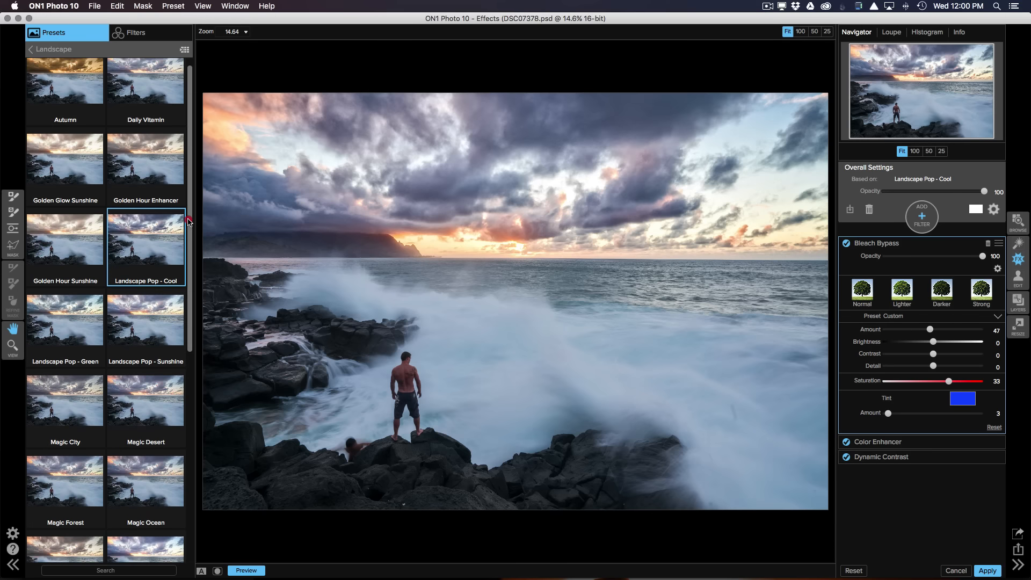
{"action": "left_click", "coordinate": [987, 571]}
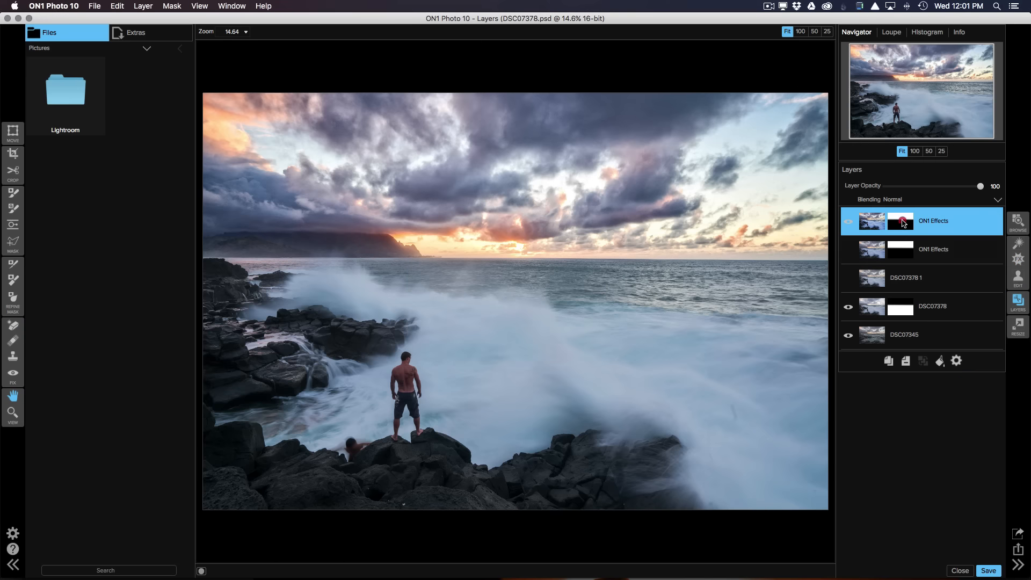
Invert the mask on the topmost ON1 Effects layer so its effect covers the water and rocks.
{"action": "left_click_drag", "start_coordinate": [901, 221], "coordinate": [901, 237]}
{"action": "left_click", "coordinate": [900, 223]}
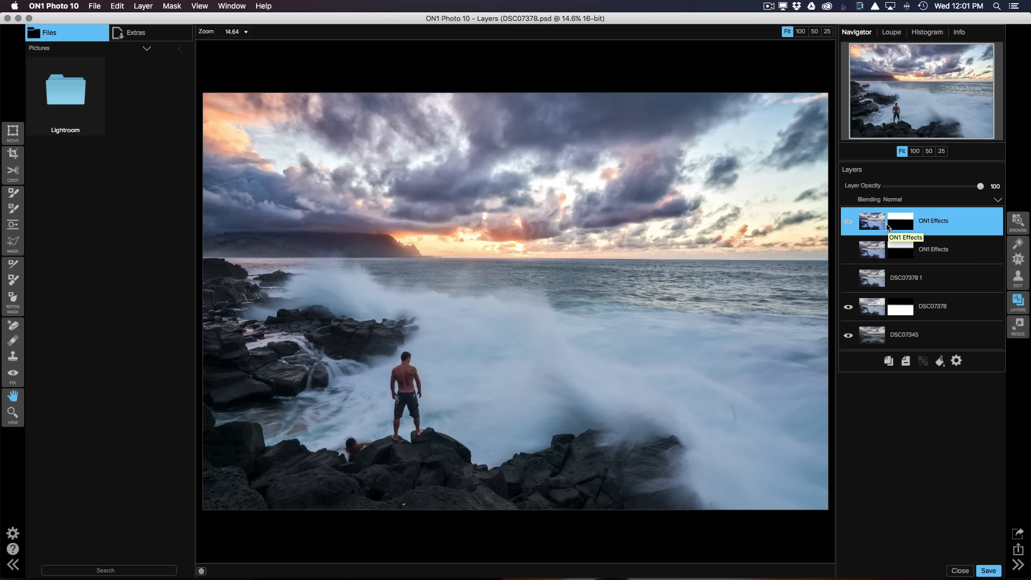
{"action": "key", "text": "super+i"}
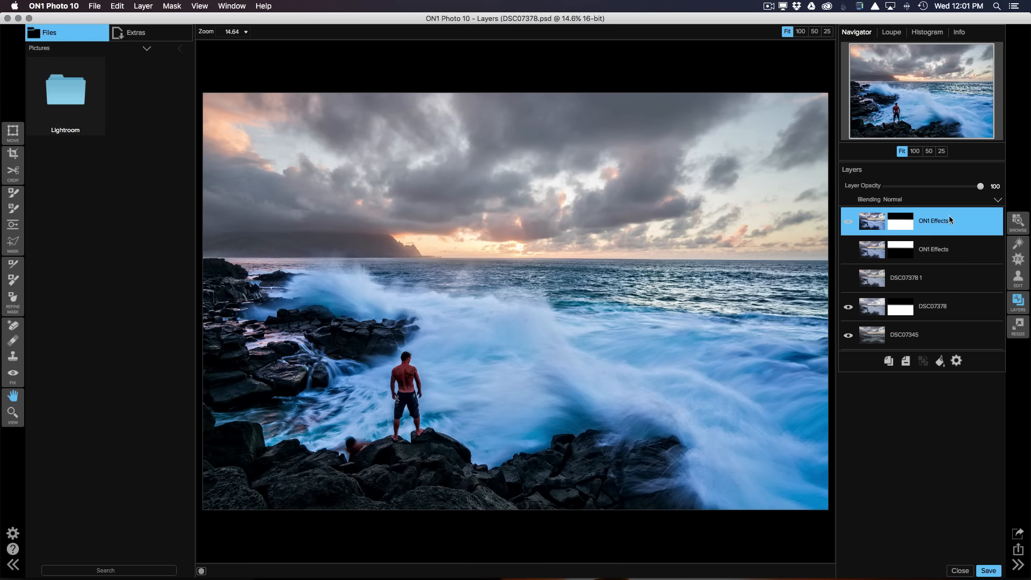
Lower the topmost ON1 Effects layer's opacity to 14 and show the hidden ON1 Effects and DSC07378 1 layers.
{"action": "left_click_drag", "start_coordinate": [981, 189], "coordinate": [901, 187]}
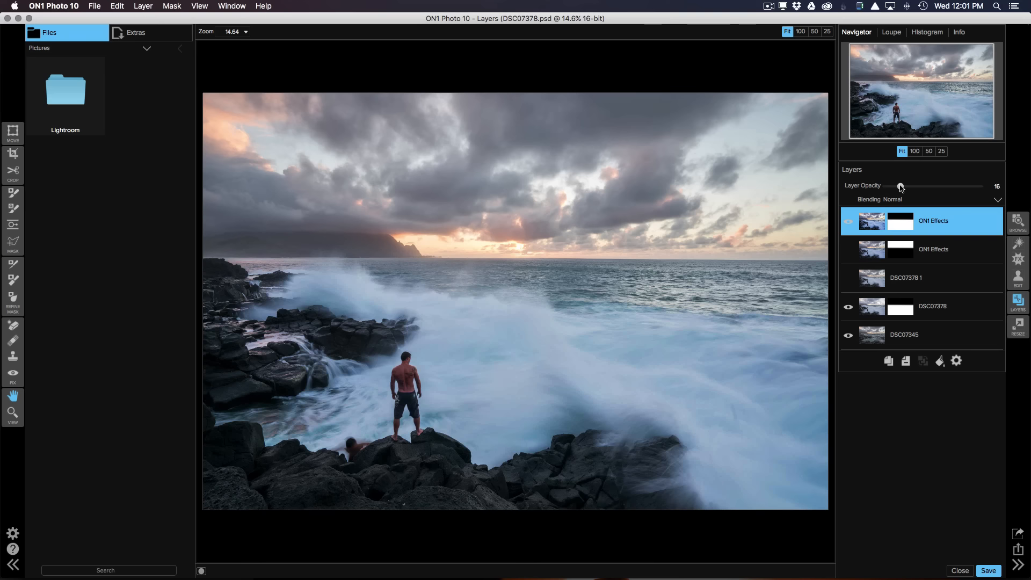
{"action": "left_click_drag", "start_coordinate": [901, 188], "coordinate": [899, 188]}
{"action": "left_click", "coordinate": [848, 249]}
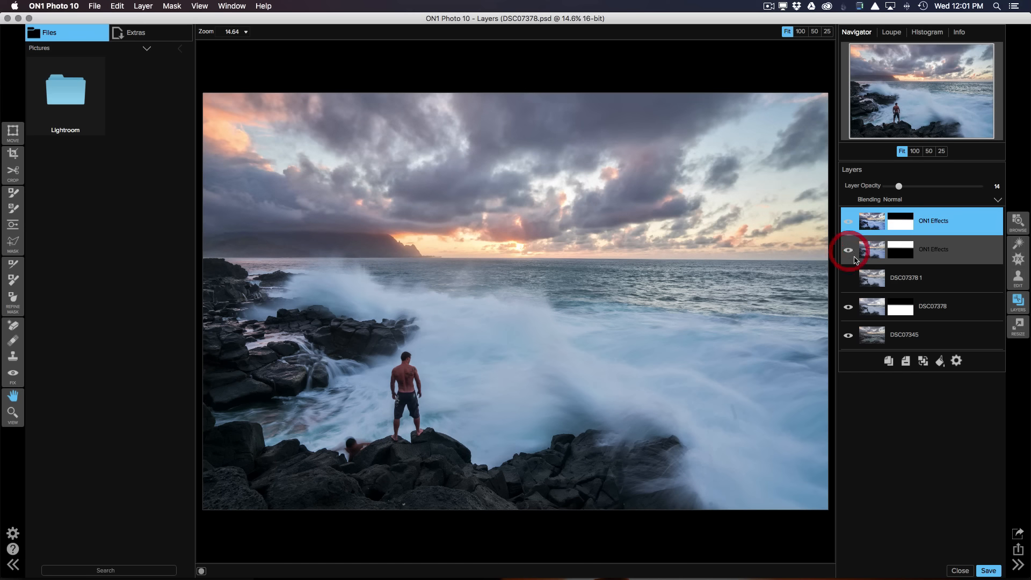
{"action": "left_click", "coordinate": [848, 278]}
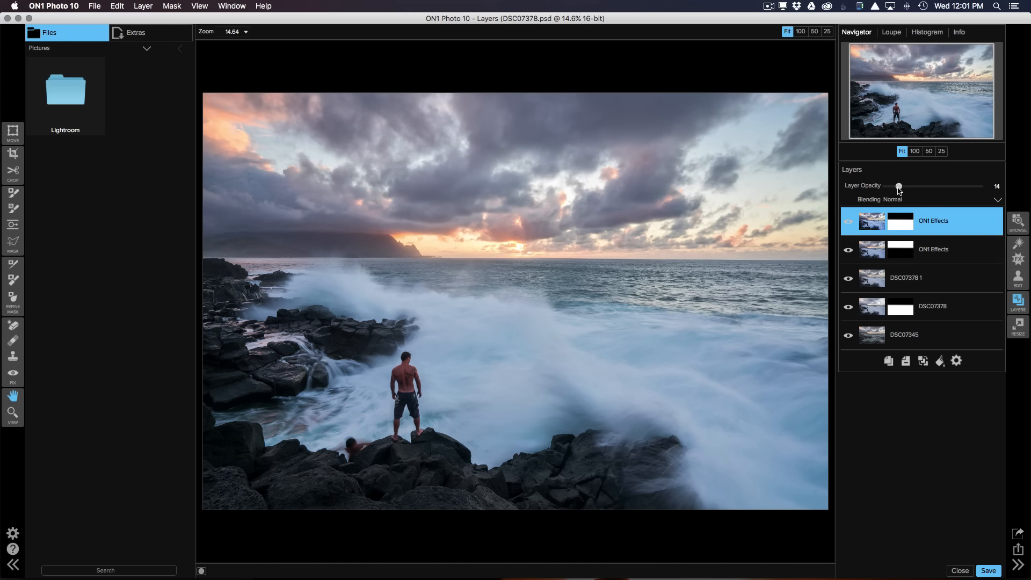
{"action": "left_click_drag", "start_coordinate": [900, 189], "coordinate": [901, 190]}
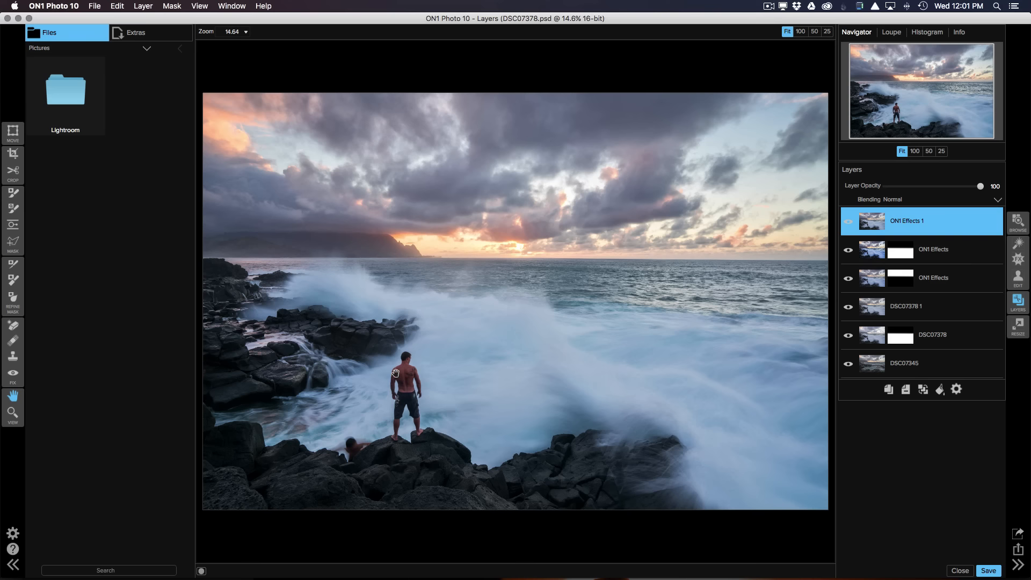
Open the ON1 Effects 1 layer in Effects and apply the Sharpening filter with the High Pass Sharpen preset.
{"action": "left_click", "coordinate": [1018, 258]}
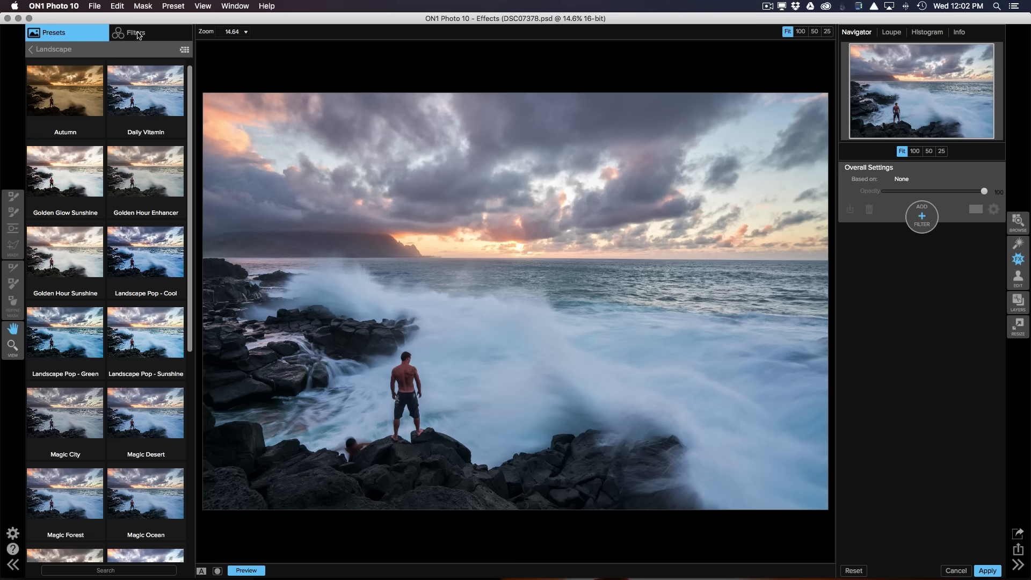
{"action": "left_click", "coordinate": [138, 36]}
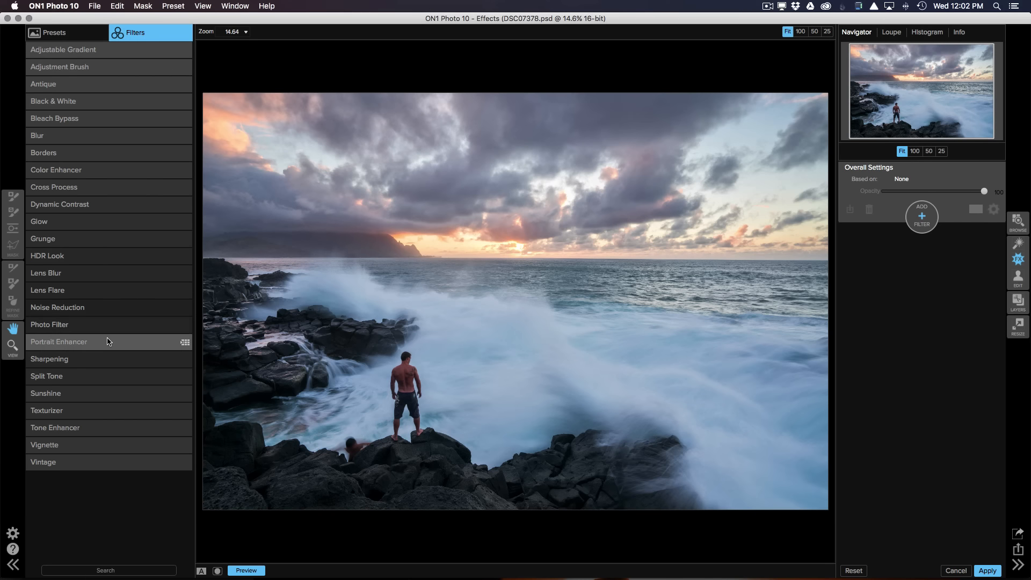
{"action": "left_click", "coordinate": [64, 359]}
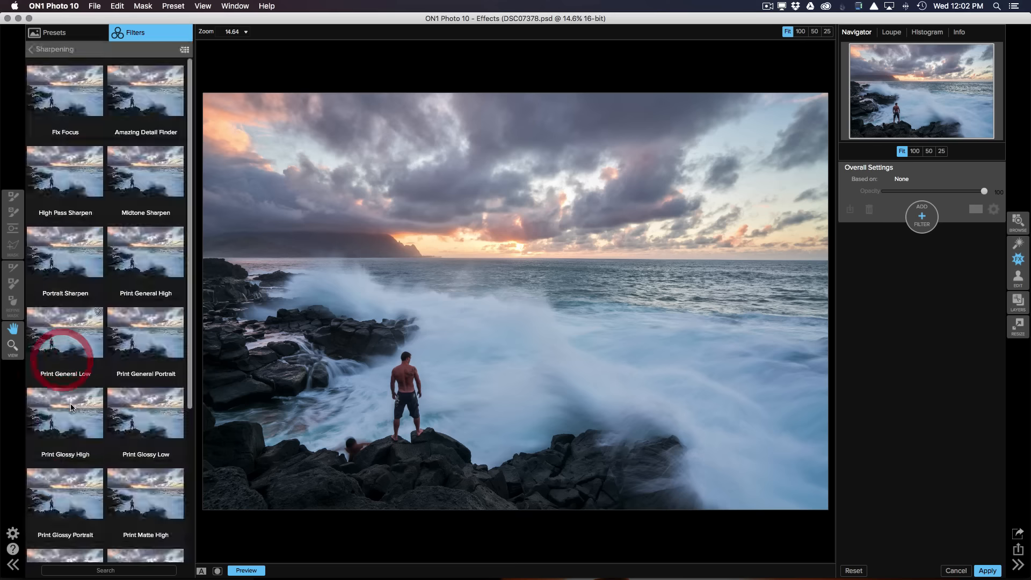
{"action": "left_click_drag", "start_coordinate": [191, 264], "coordinate": [185, 220]}
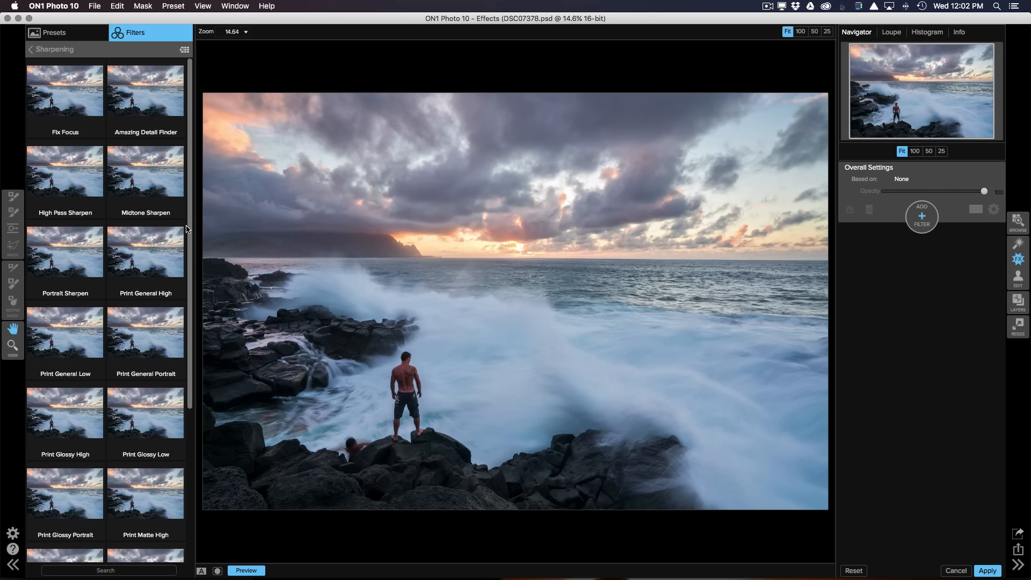
{"action": "left_click", "coordinate": [189, 221]}
{"action": "left_click", "coordinate": [187, 215]}
{"action": "mouse_move", "coordinate": [187, 215]}
{"action": "left_mouse_down"}
{"action": "mouse_move", "coordinate": [198, 385]}
{"action": "mouse_move", "coordinate": [190, 222]}
{"action": "left_mouse_up"}
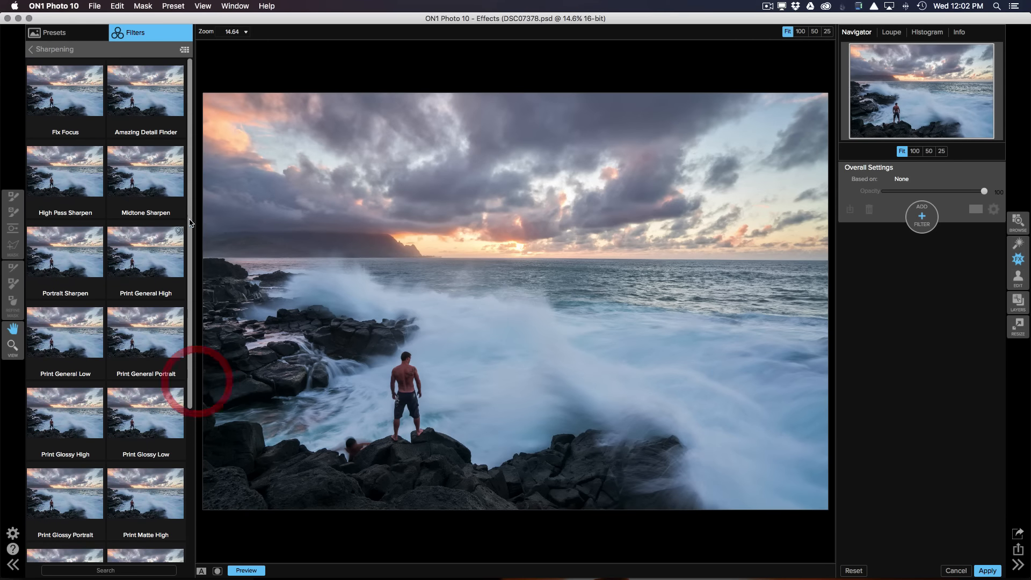
{"action": "left_click", "coordinate": [62, 171]}
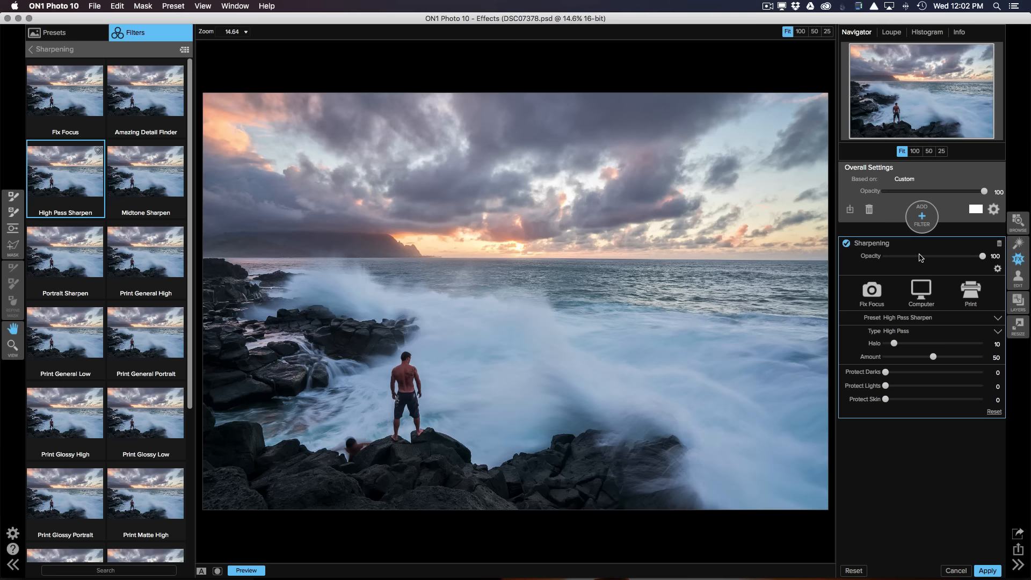
{"action": "left_click", "coordinate": [988, 571]}
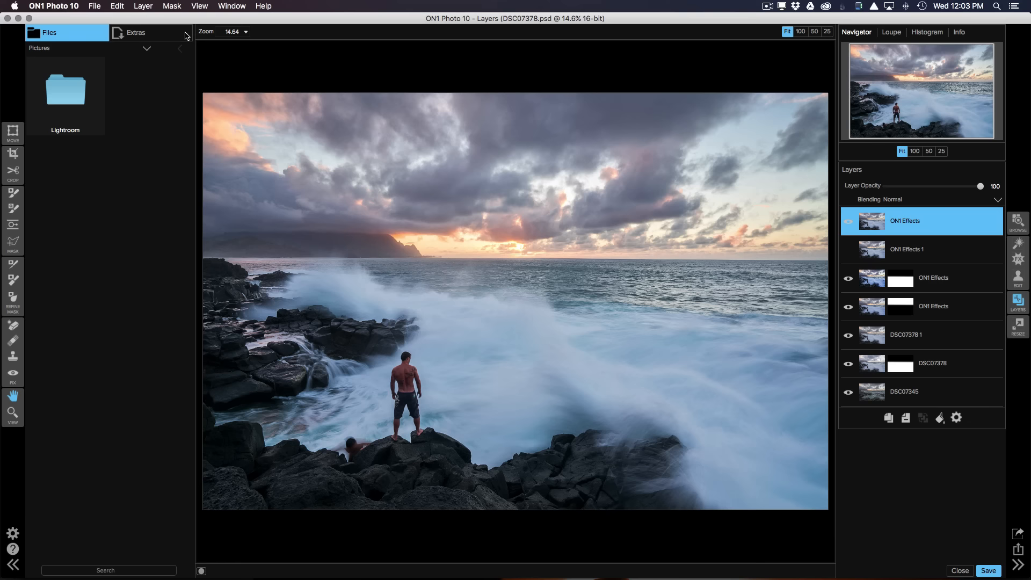
Hide the sharpening with an inverted, fully black mask on the topmost ON1 Effects layer.
{"action": "left_click", "coordinate": [170, 8]}
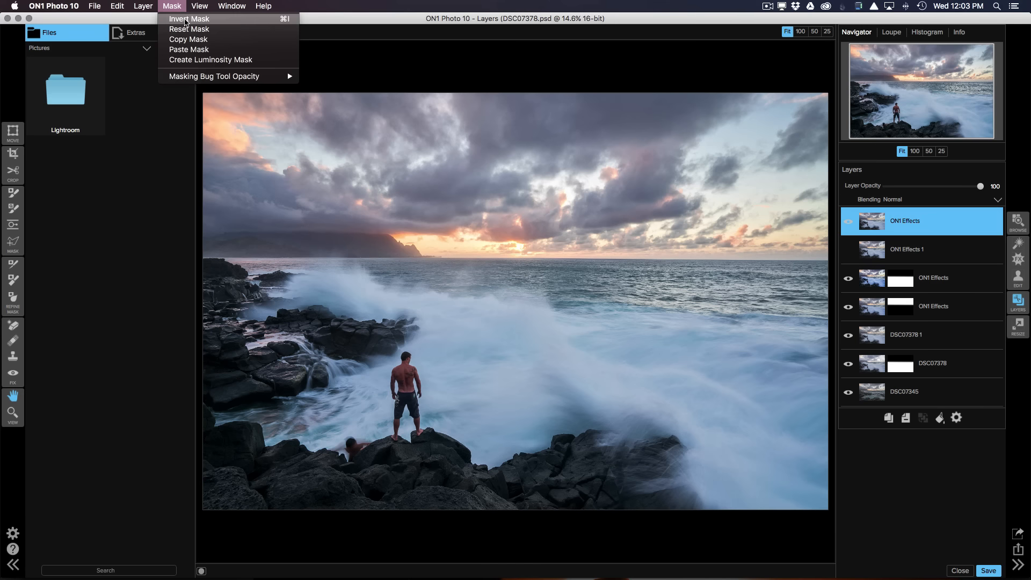
{"action": "left_click", "coordinate": [185, 29]}
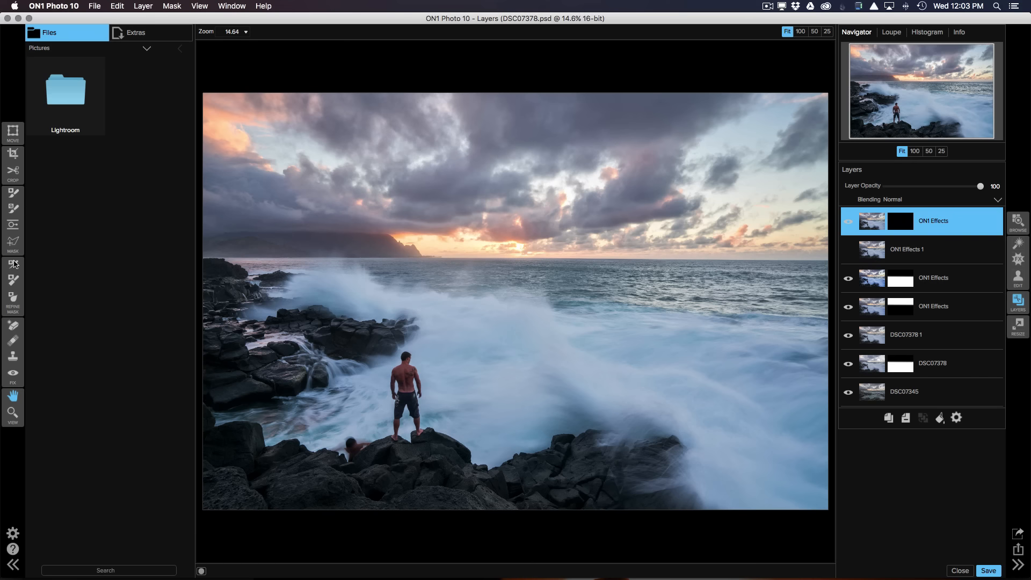
Set up the Masking Brush with size 300, feather 84 and opacity 82.
{"action": "left_click", "coordinate": [14, 279]}
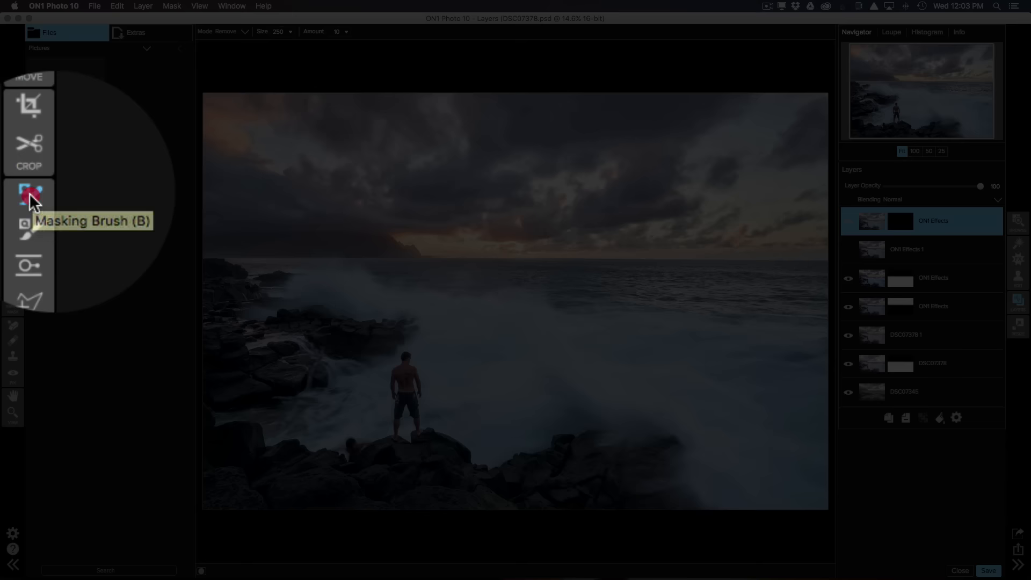
{"action": "left_click", "coordinate": [13, 193]}
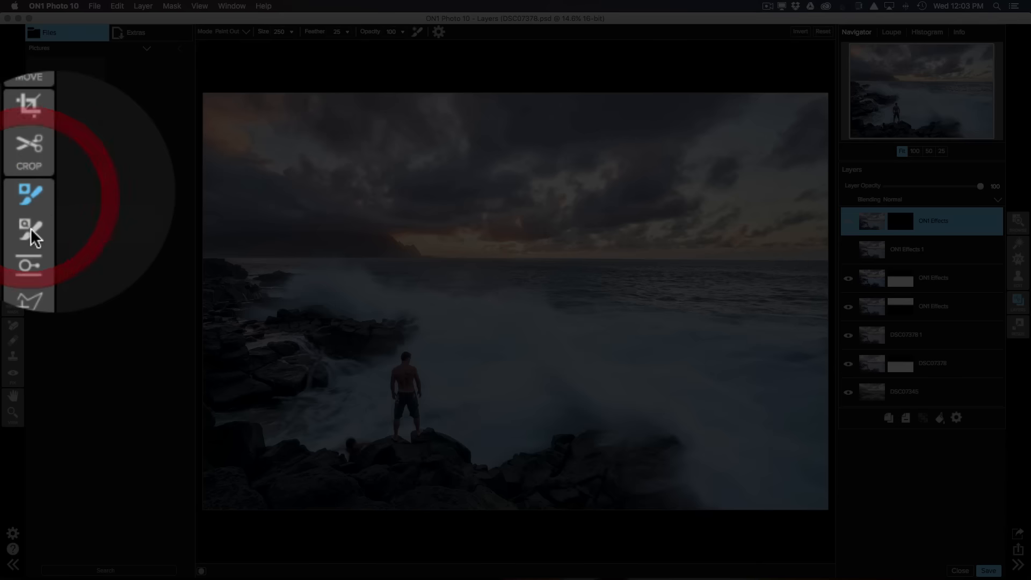
{"action": "key", "text": "bracketright"}
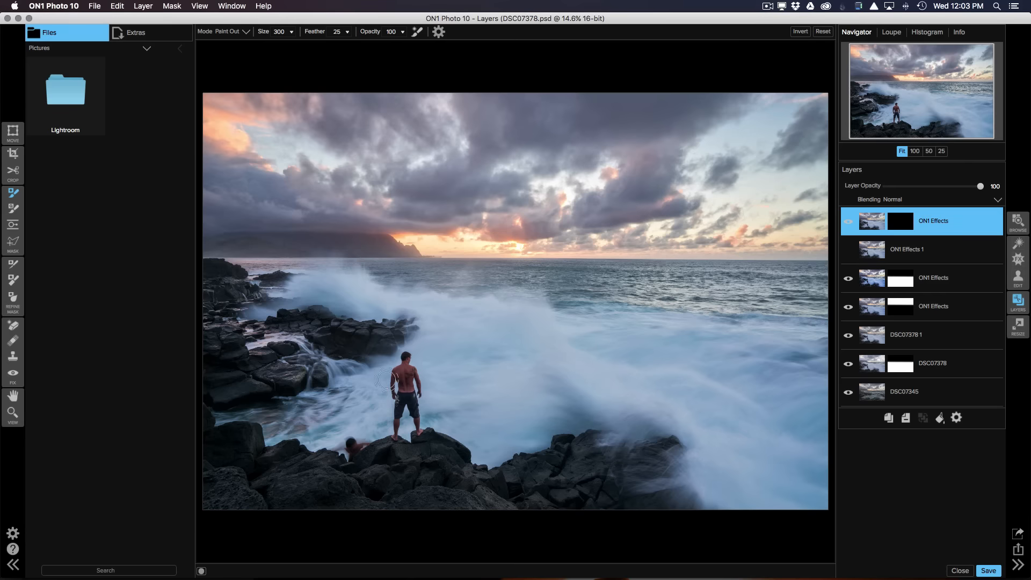
{"action": "key", "text": "x"}
{"action": "key", "text": "x"}
{"action": "key", "text": "x"}
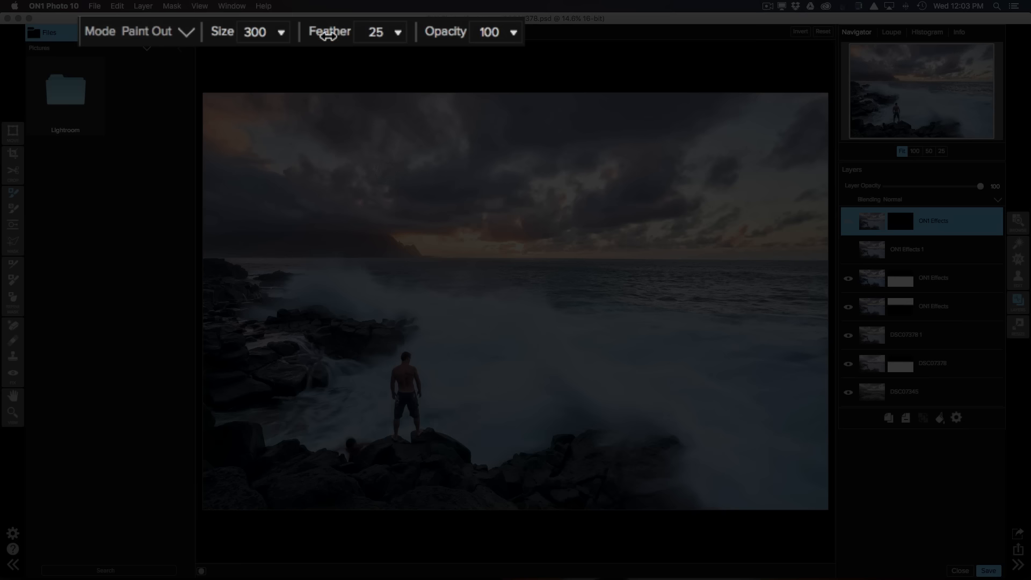
{"action": "left_click_drag", "start_coordinate": [315, 32], "coordinate": [404, 48]}
{"action": "left_click_drag", "start_coordinate": [333, 33], "coordinate": [411, 56]}
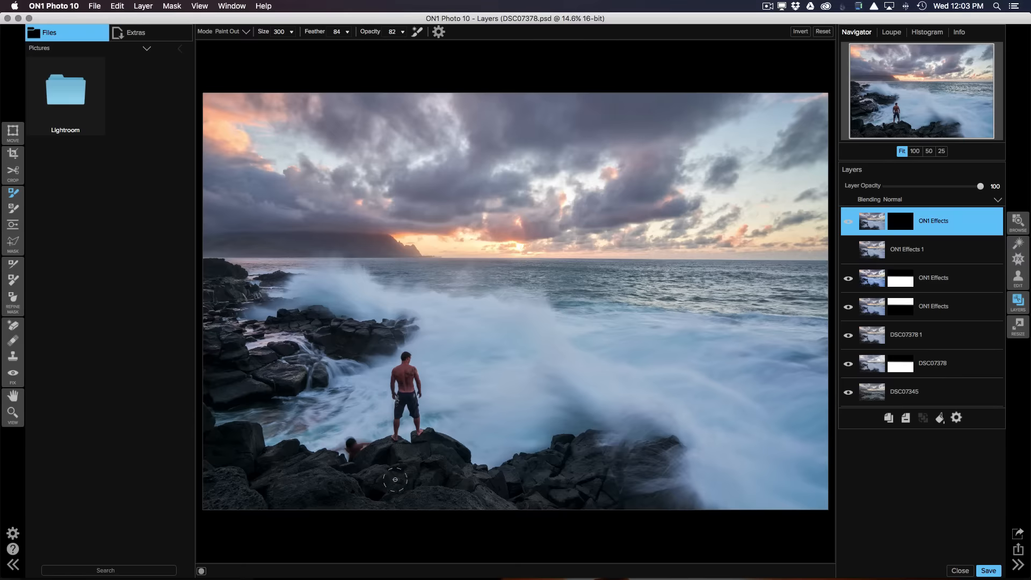
Paint the sharpening in over the lower-left foreground rocks and check the strokes in the mask view.
{"action": "mouse_move", "coordinate": [276, 487]}
{"action": "left_mouse_down"}
{"action": "mouse_move", "coordinate": [313, 482]}
{"action": "mouse_move", "coordinate": [317, 497]}
{"action": "mouse_move", "coordinate": [291, 504]}
{"action": "mouse_move", "coordinate": [268, 494]}
{"action": "mouse_move", "coordinate": [275, 455]}
{"action": "mouse_move", "coordinate": [345, 491]}
{"action": "left_mouse_up"}
{"action": "mouse_move", "coordinate": [283, 491]}
{"action": "left_mouse_down"}
{"action": "mouse_move", "coordinate": [279, 459]}
{"action": "mouse_move", "coordinate": [346, 491]}
{"action": "mouse_move", "coordinate": [340, 506]}
{"action": "mouse_move", "coordinate": [303, 508]}
{"action": "left_mouse_up"}
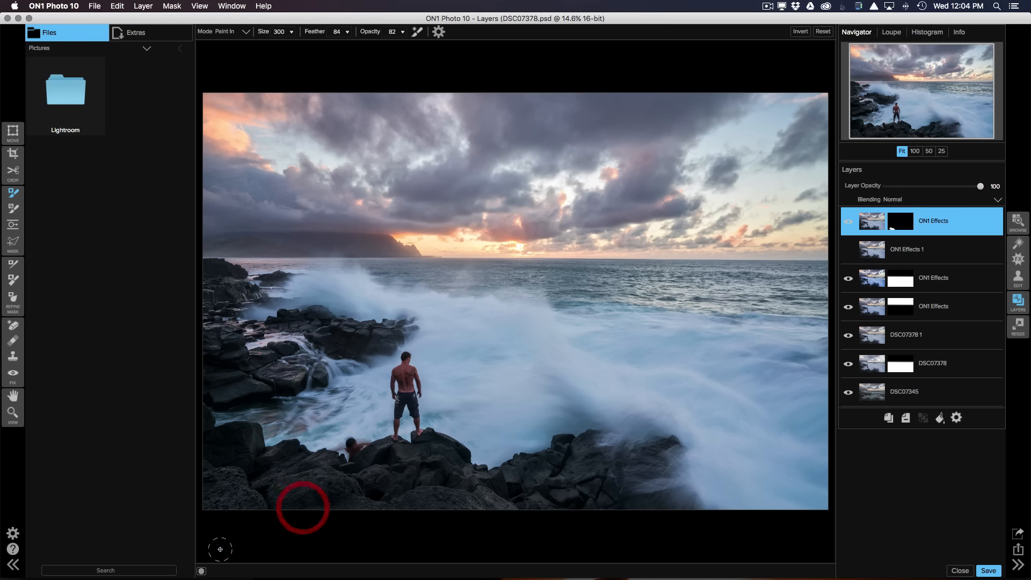
{"action": "left_click", "coordinate": [201, 571]}
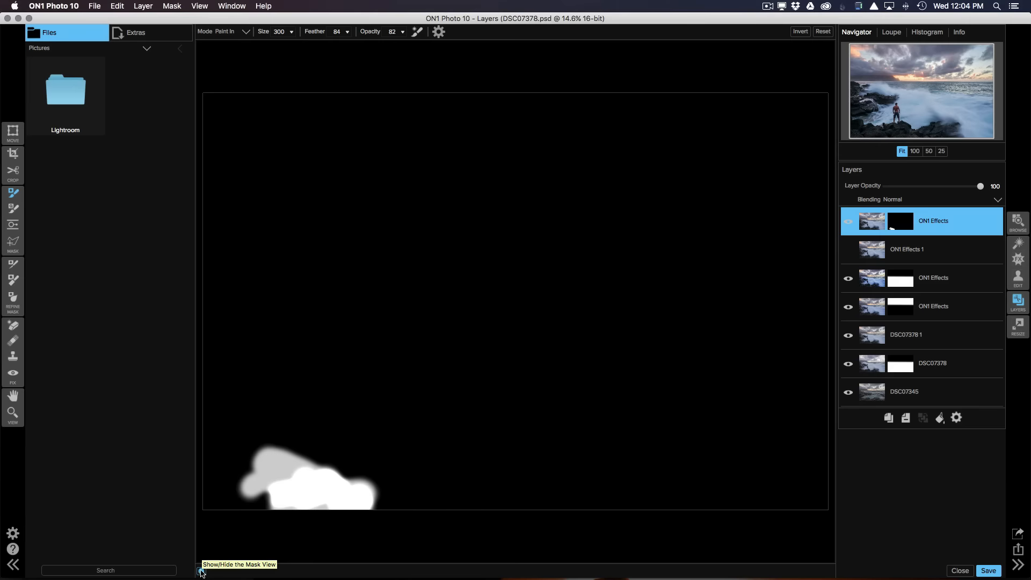
{"action": "left_click", "coordinate": [202, 571]}
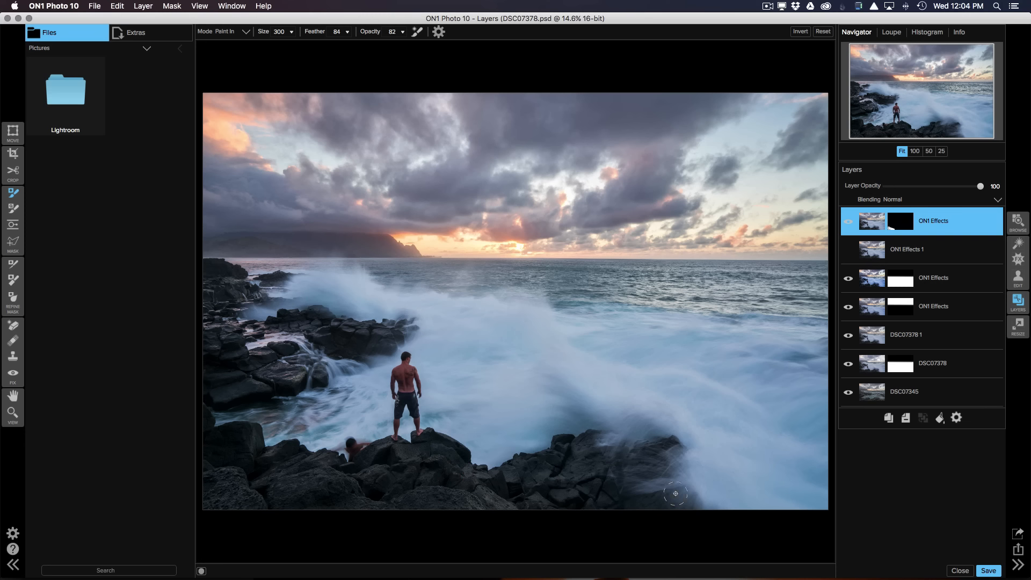
Paint the sharpening in across the remaining foreground rocks, and over the left shoreline rocks with the brush opacity set to 70.
{"action": "mouse_move", "coordinate": [265, 489]}
{"action": "left_mouse_down"}
{"action": "mouse_move", "coordinate": [230, 441]}
{"action": "mouse_move", "coordinate": [249, 508]}
{"action": "mouse_move", "coordinate": [566, 455]}
{"action": "mouse_move", "coordinate": [242, 475]}
{"action": "mouse_move", "coordinate": [300, 476]}
{"action": "mouse_move", "coordinate": [240, 486]}
{"action": "mouse_move", "coordinate": [374, 504]}
{"action": "mouse_move", "coordinate": [343, 475]}
{"action": "mouse_move", "coordinate": [454, 479]}
{"action": "left_mouse_up"}
{"action": "left_click_drag", "start_coordinate": [509, 498], "coordinate": [507, 490]}
{"action": "left_click_drag", "start_coordinate": [370, 32], "coordinate": [360, 33]}
{"action": "mouse_move", "coordinate": [227, 397]}
{"action": "left_mouse_down"}
{"action": "mouse_move", "coordinate": [266, 390]}
{"action": "mouse_move", "coordinate": [271, 361]}
{"action": "mouse_move", "coordinate": [297, 373]}
{"action": "mouse_move", "coordinate": [313, 323]}
{"action": "mouse_move", "coordinate": [290, 317]}
{"action": "mouse_move", "coordinate": [378, 341]}
{"action": "mouse_move", "coordinate": [261, 317]}
{"action": "mouse_move", "coordinate": [211, 289]}
{"action": "mouse_move", "coordinate": [212, 298]}
{"action": "mouse_move", "coordinate": [207, 281]}
{"action": "mouse_move", "coordinate": [221, 270]}
{"action": "mouse_move", "coordinate": [239, 285]}
{"action": "mouse_move", "coordinate": [218, 284]}
{"action": "mouse_move", "coordinate": [232, 300]}
{"action": "mouse_move", "coordinate": [217, 327]}
{"action": "mouse_move", "coordinate": [243, 390]}
{"action": "left_mouse_up"}
{"action": "left_click", "coordinate": [304, 364]}
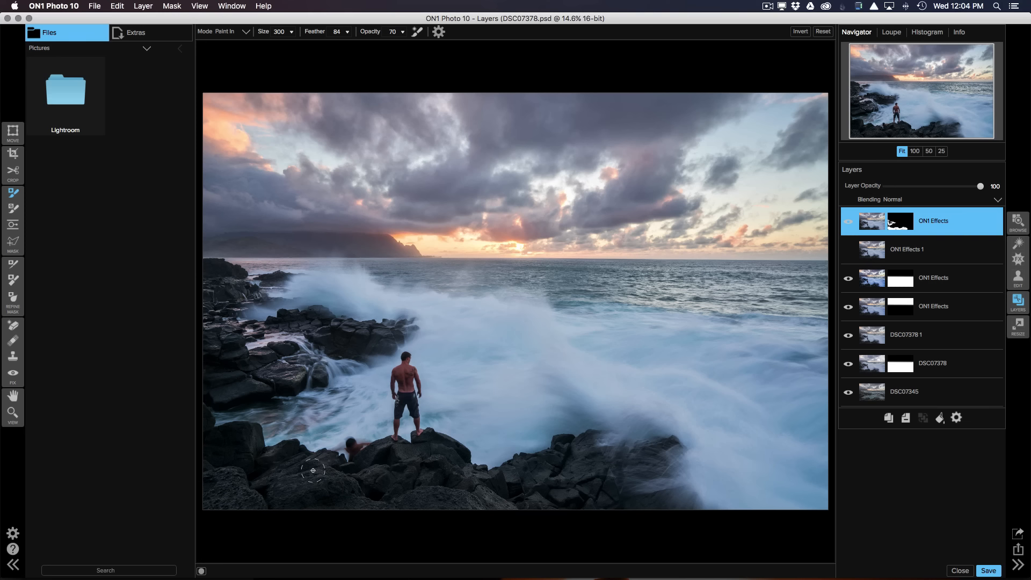